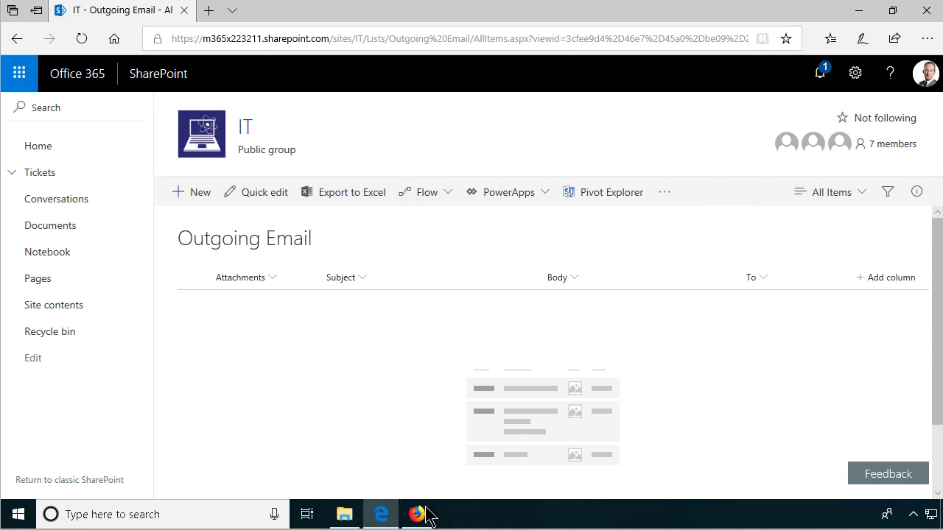
- Switch to Firefox and open flow.microsoft.com in a new tab
mouse_move(421, 517)
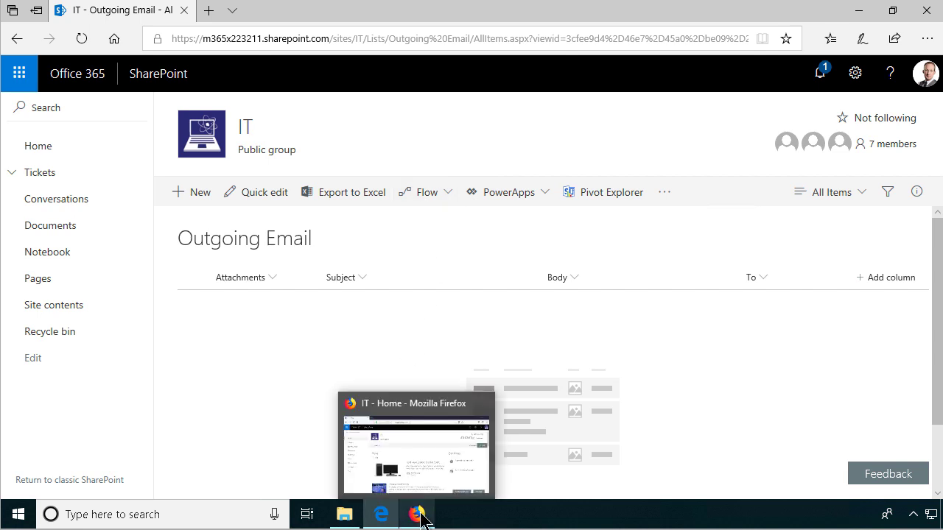
click(421, 517)
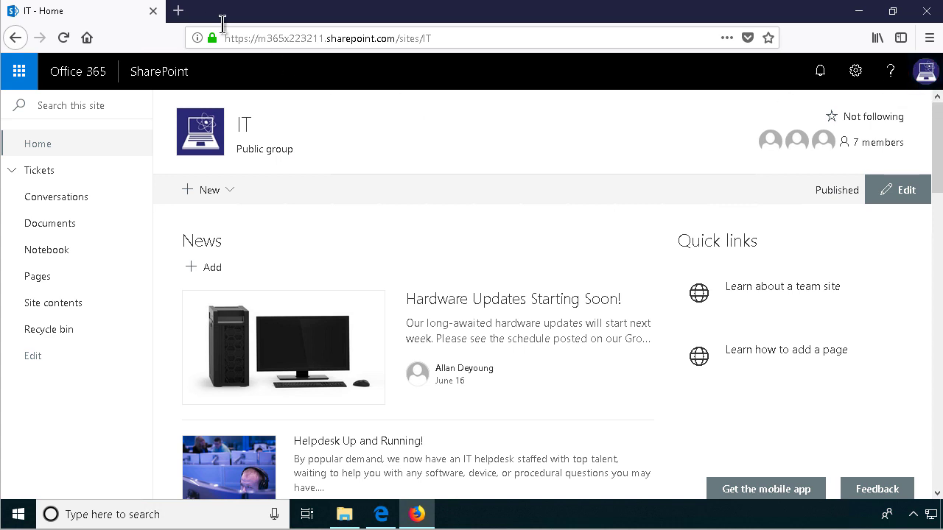
click(182, 8)
text(flow.microsoft.com/)
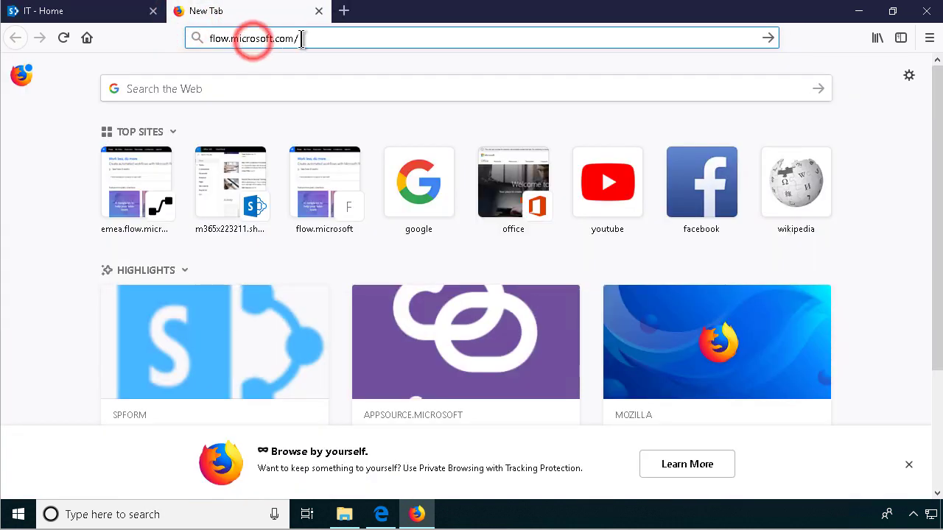
key(Return)
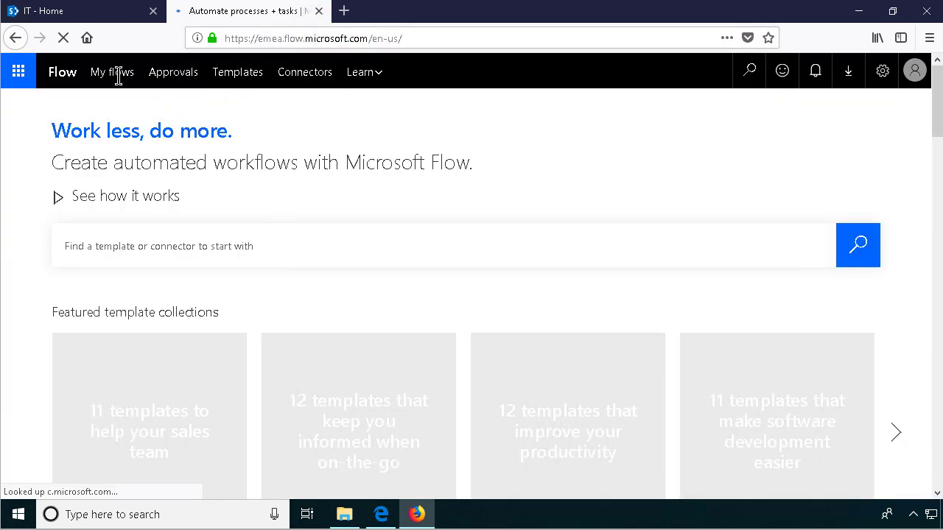
- Start a new flow from blank in My flows
click(118, 73)
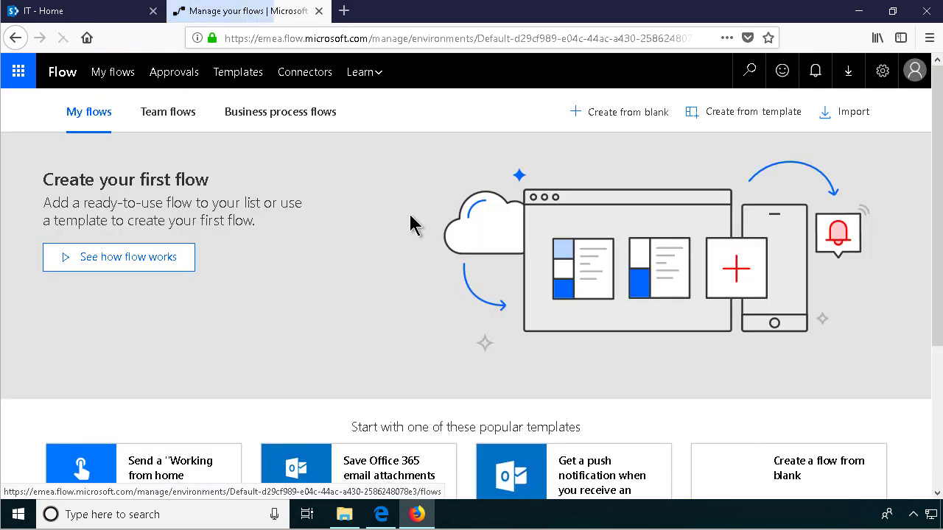
click(616, 112)
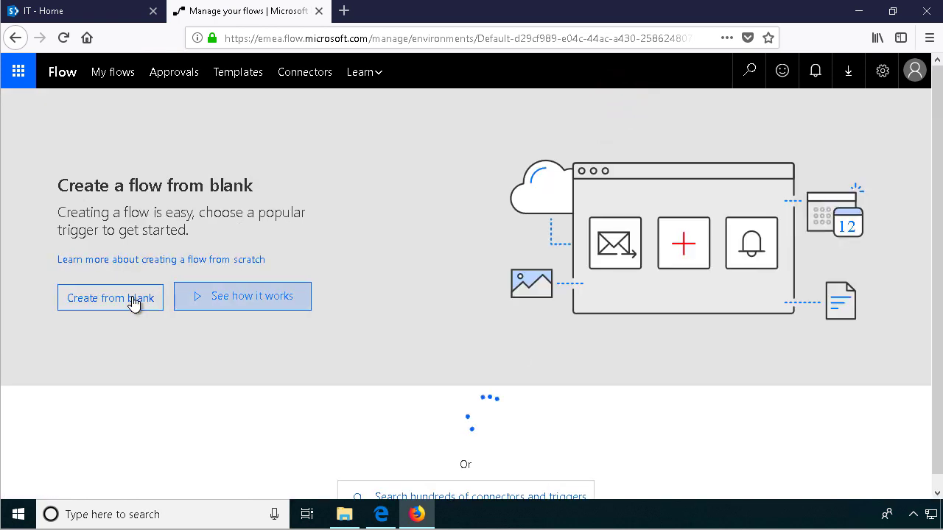
click(131, 299)
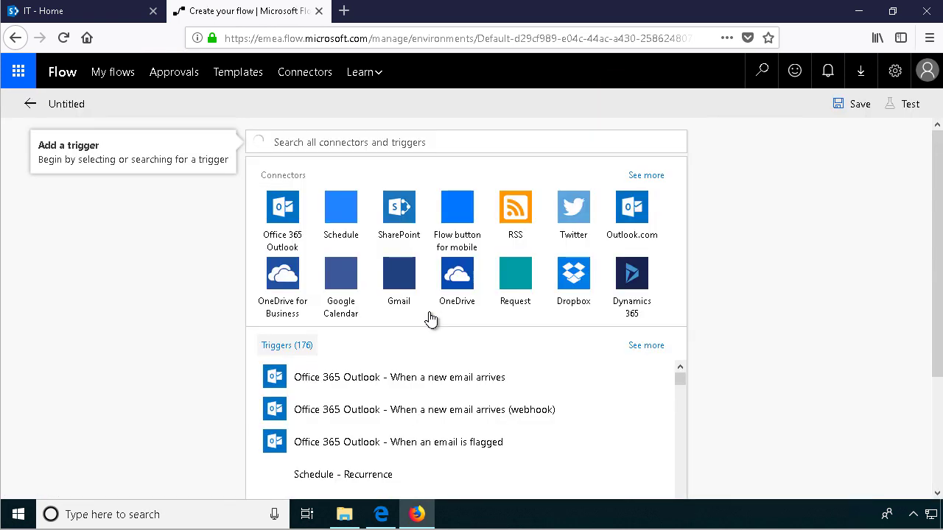
- Add the SharePoint trigger "When an item is created" to the blank flow
click(399, 211)
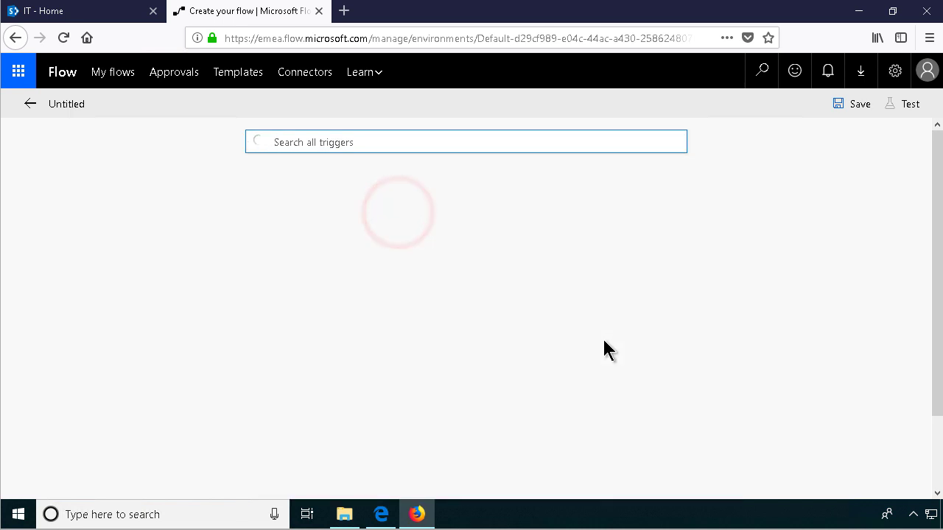
click(442, 270)
scroll(513, 319, down, 2)
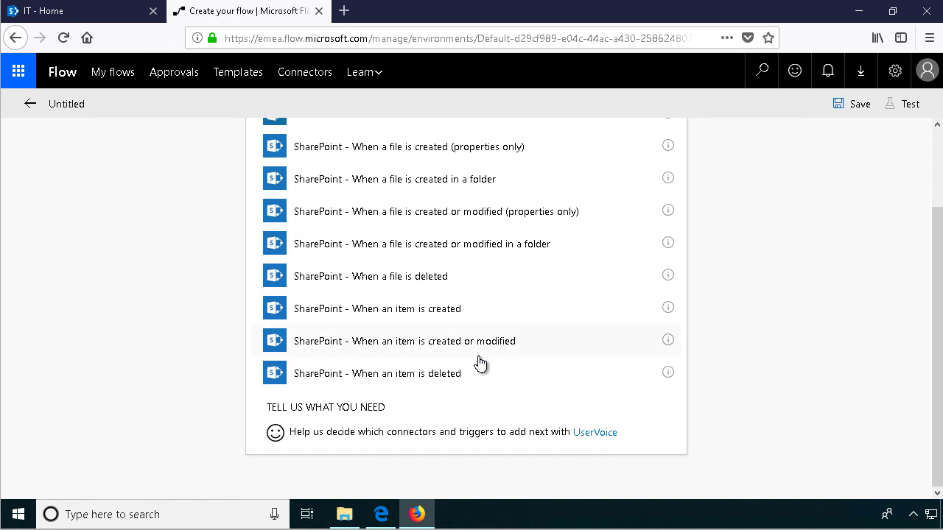
click(427, 308)
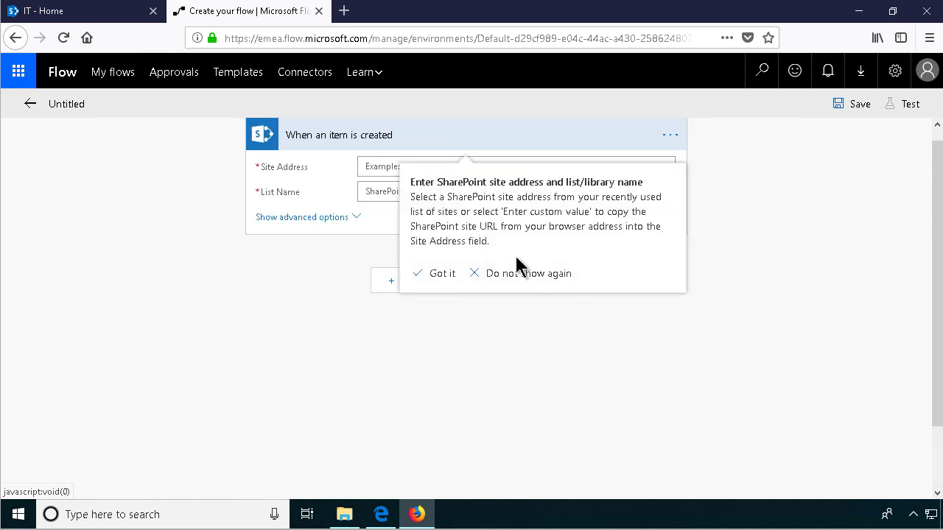
- Dismiss the site address tip and point the trigger at the IT site's Outgoing Email list
click(438, 274)
click(655, 167)
click(431, 188)
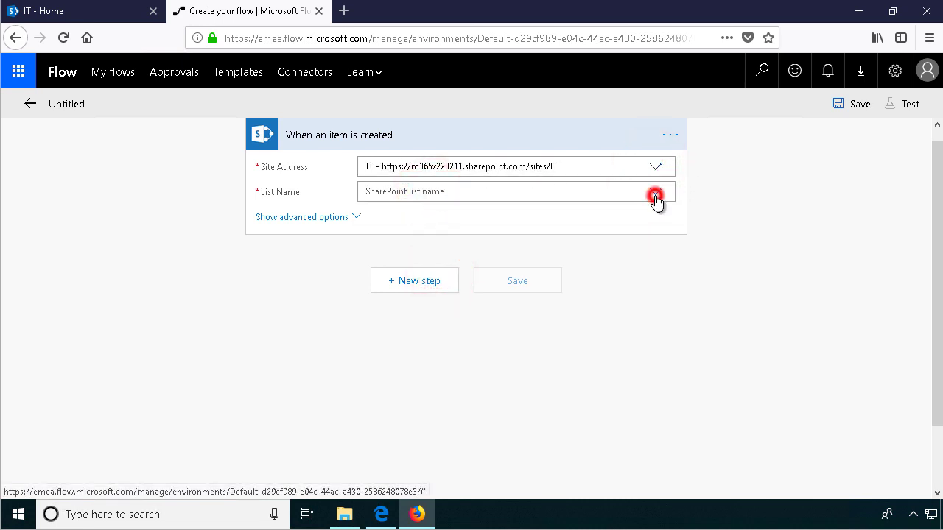
click(655, 196)
click(433, 209)
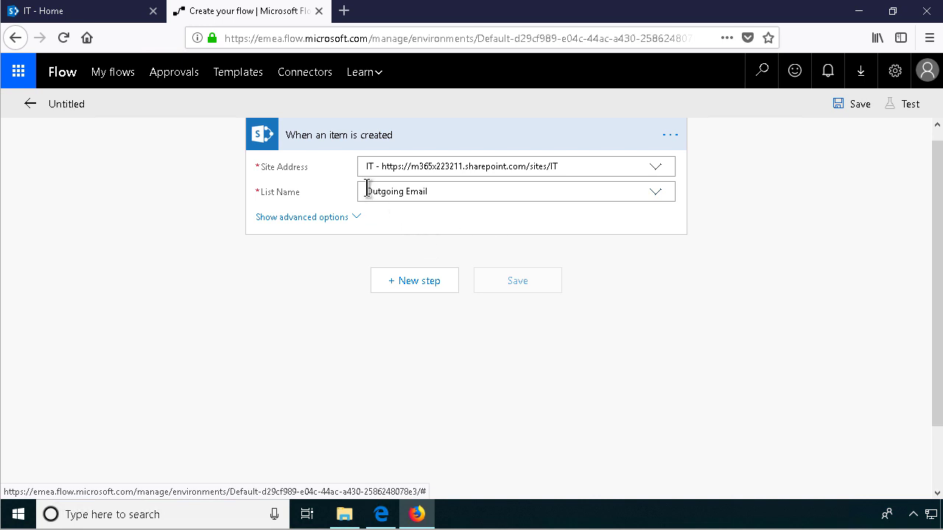
- Rename the "When an item is created" trigger to ItemCreated
click(669, 135)
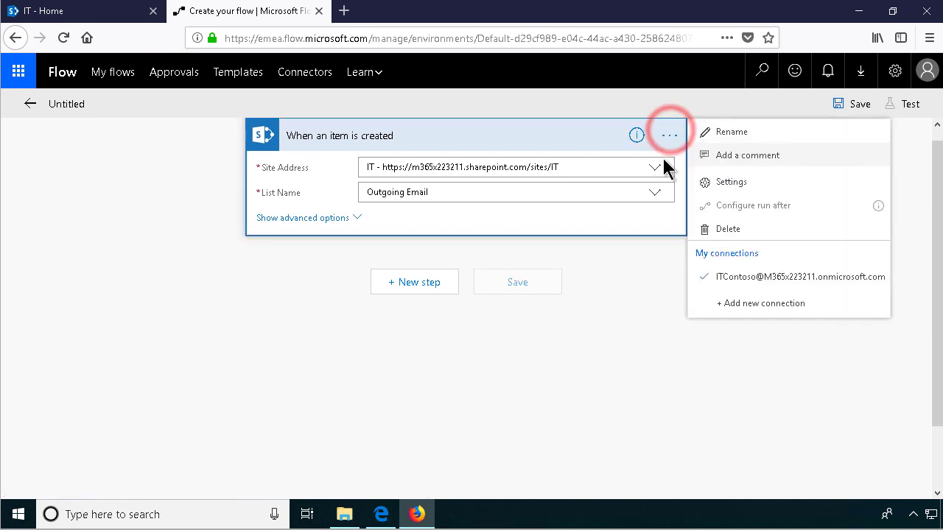
click(744, 141)
key(BackSpace)
text(ItemCreated)
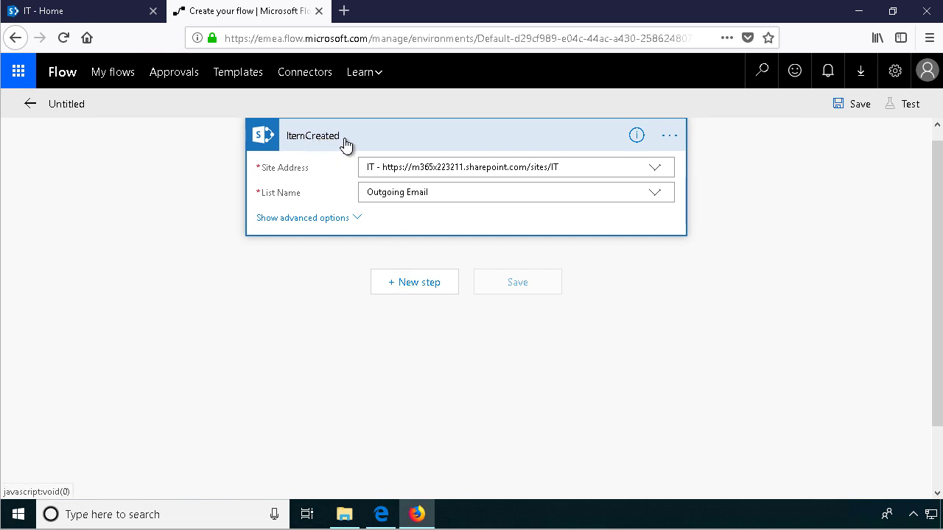
- Add an action after the trigger, searching for "var" and choosing Variables - Initialize variable
click(416, 286)
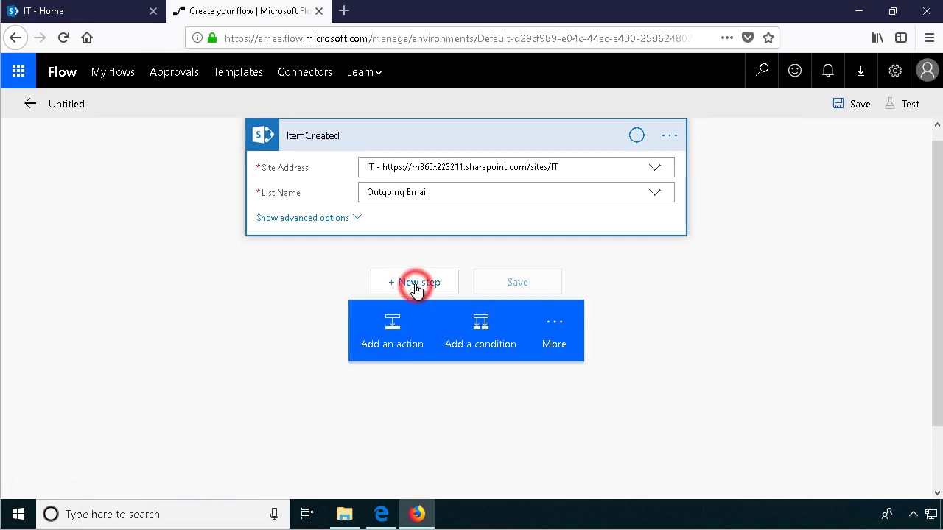
click(397, 328)
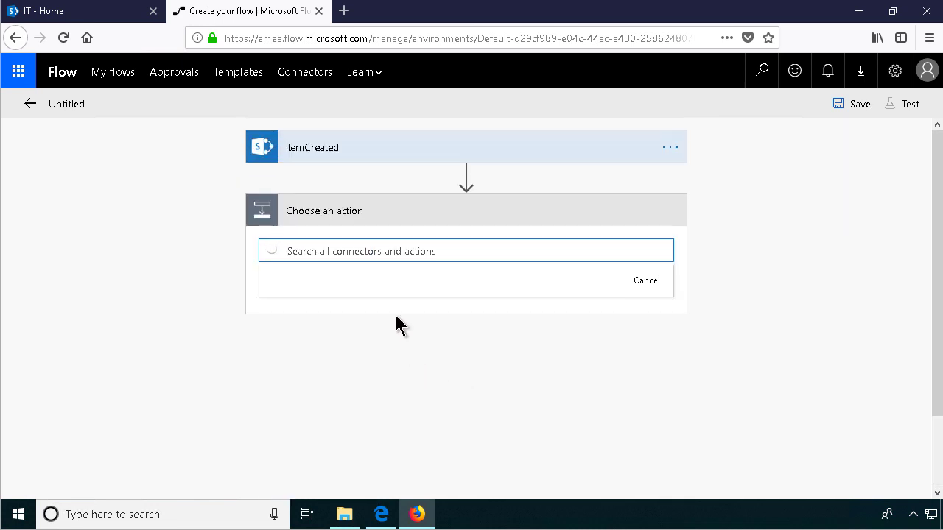
click(366, 252)
text(var)
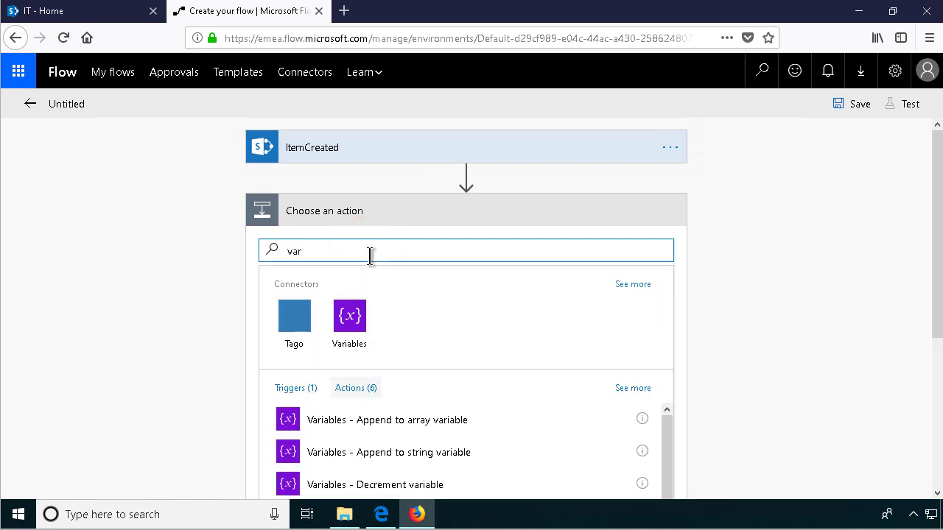
click(358, 318)
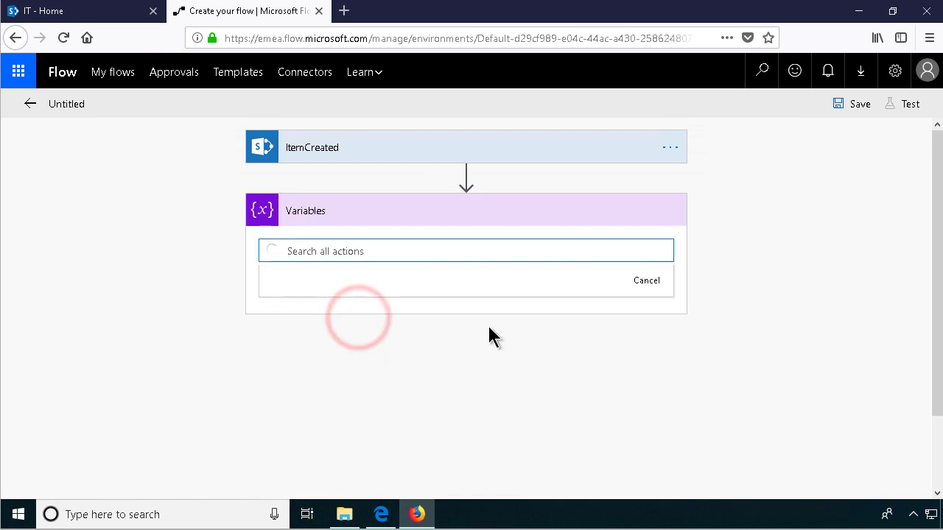
scroll(486, 338, down, 4)
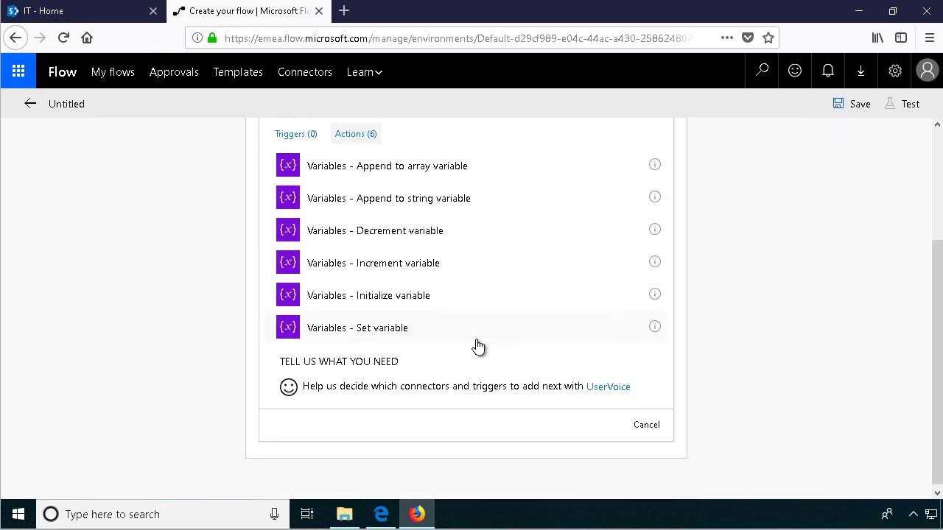
click(396, 295)
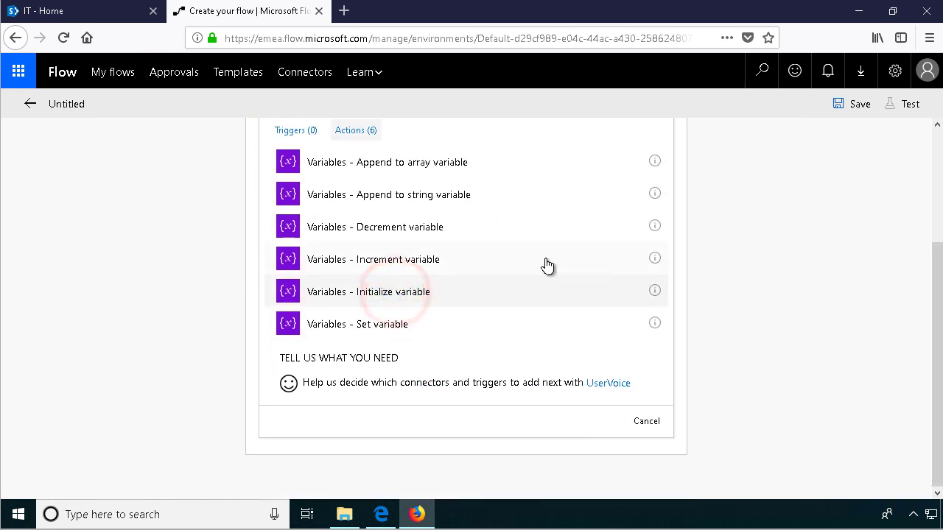
- Set the initialized variable's type to Array and its name to Attachments
click(412, 187)
click(390, 322)
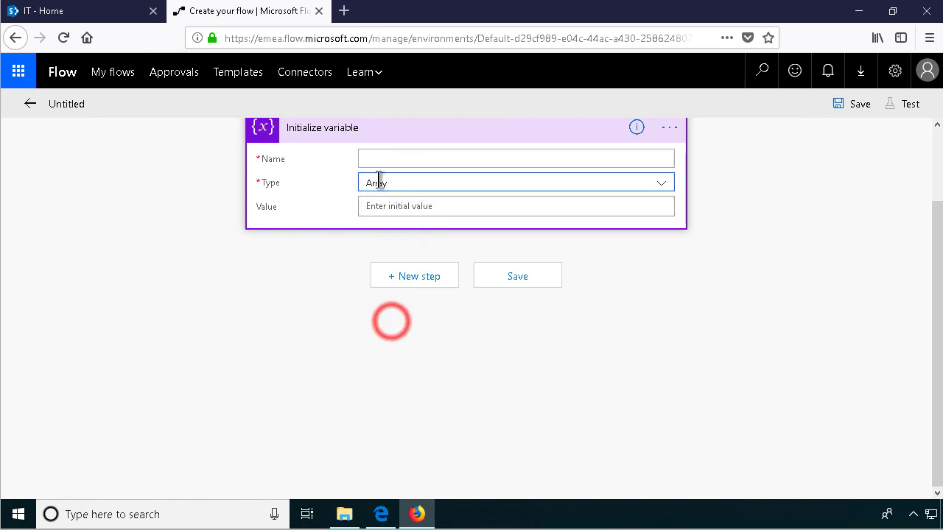
text(Attachments)
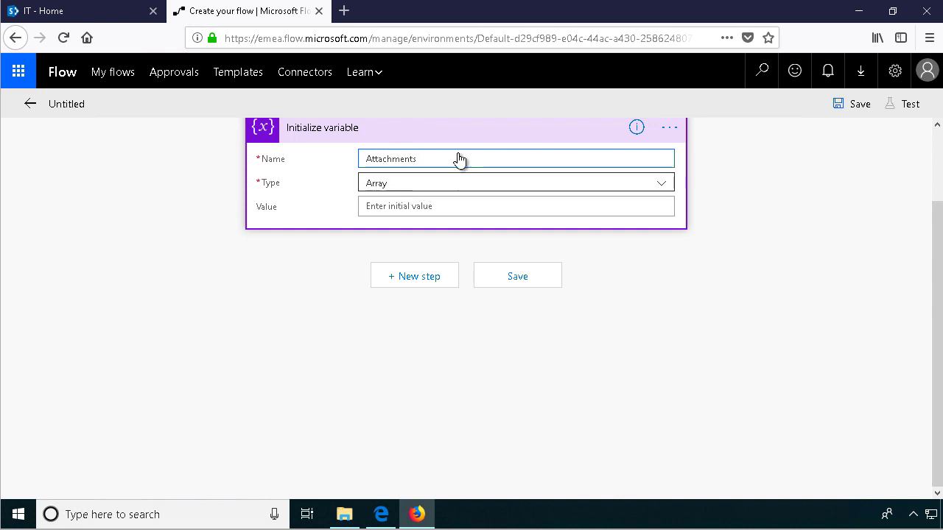
- Rename the Initialize variable action to InitAttachments
click(668, 128)
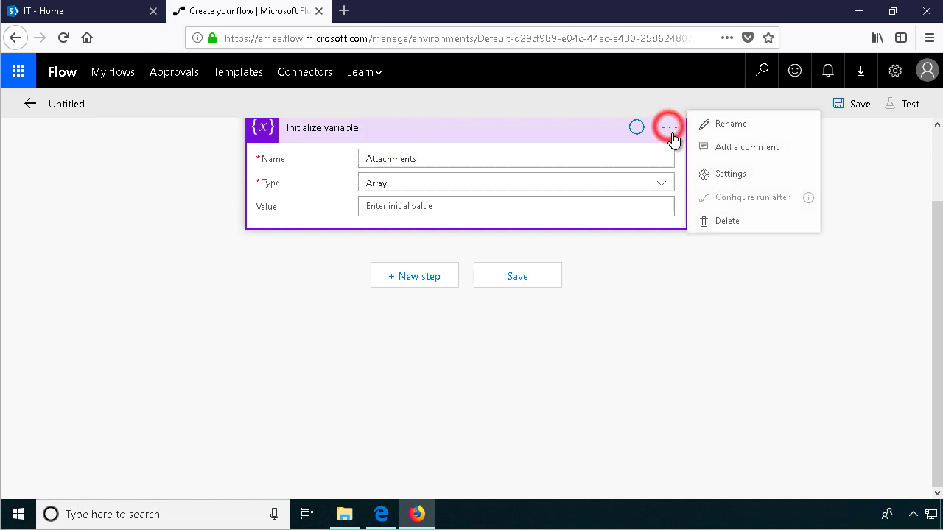
click(714, 123)
key(BackSpace)
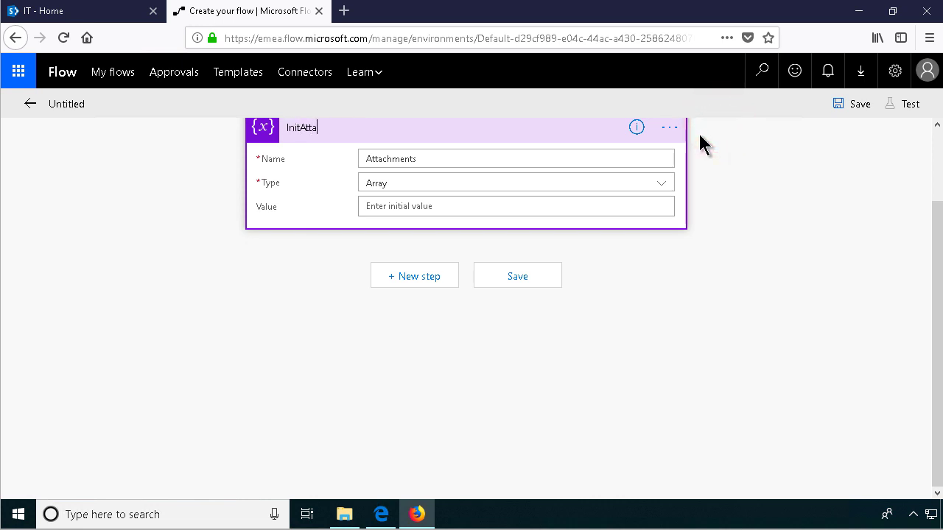
text(InitAttachments)
- Add the SharePoint "Get attachments" action after InitAttachments
click(415, 275)
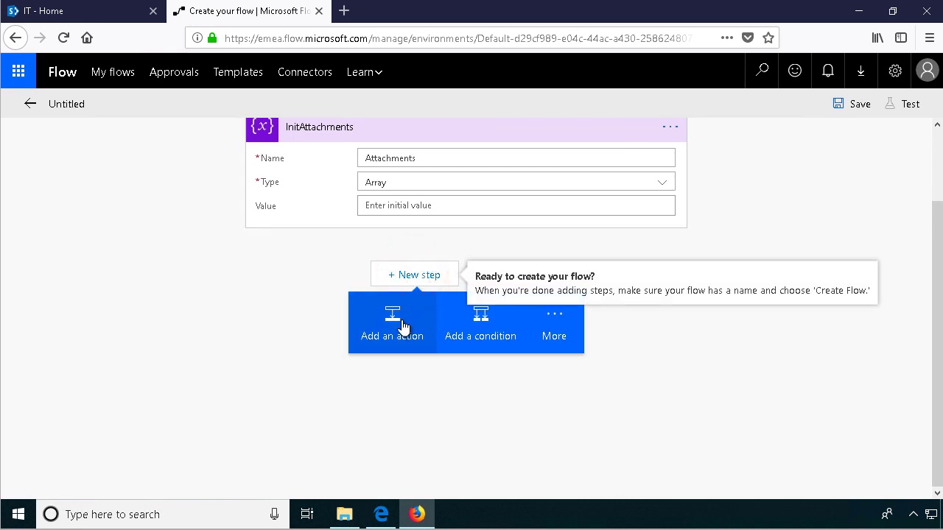
click(402, 325)
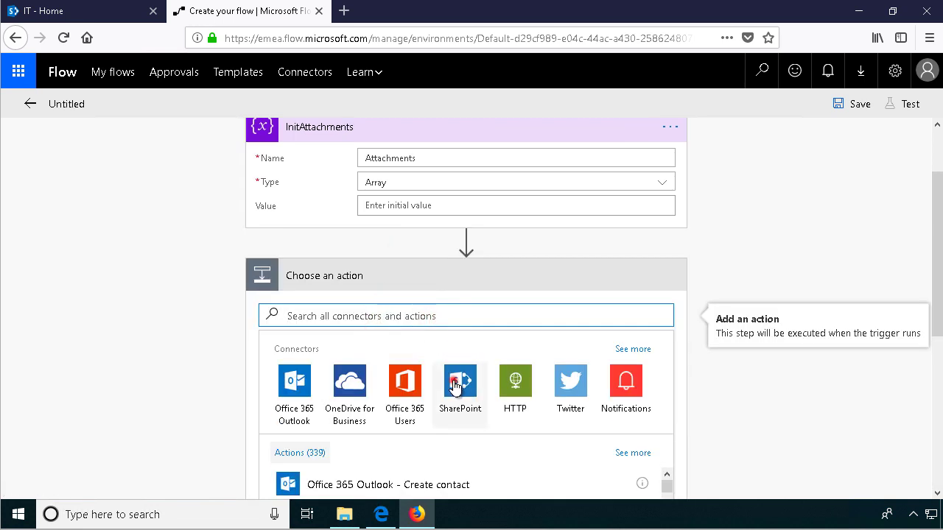
click(453, 386)
scroll(462, 390, down, 5)
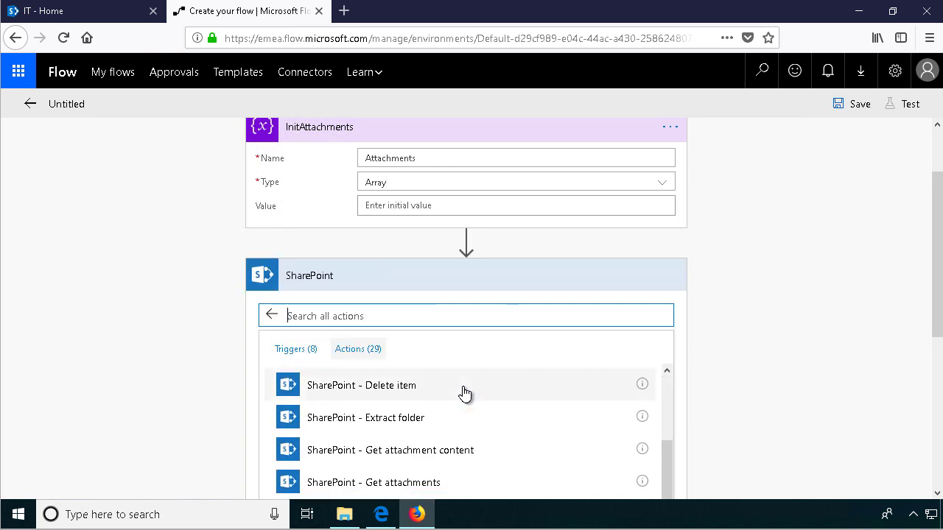
scroll(445, 405, down, 2)
click(412, 406)
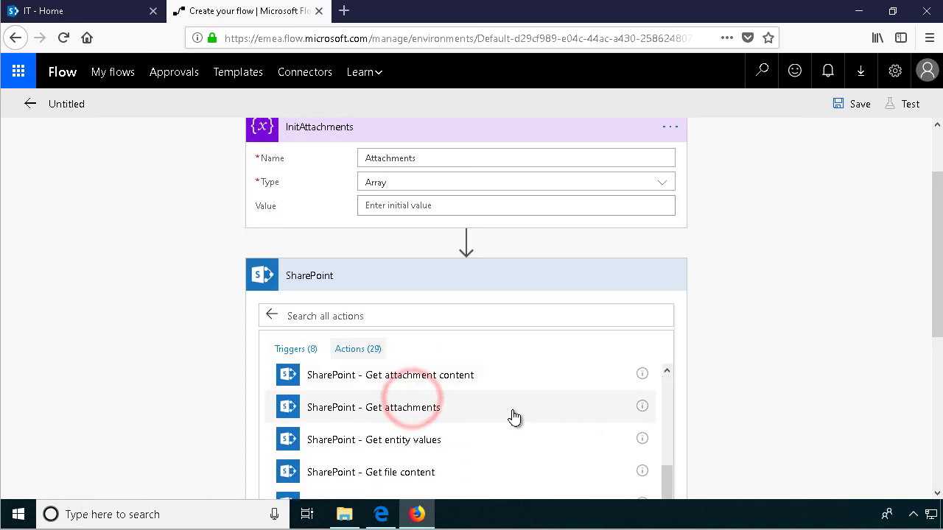
- Set the Get attachments action's site address to the IT site and its list to Outgoing Email
click(659, 307)
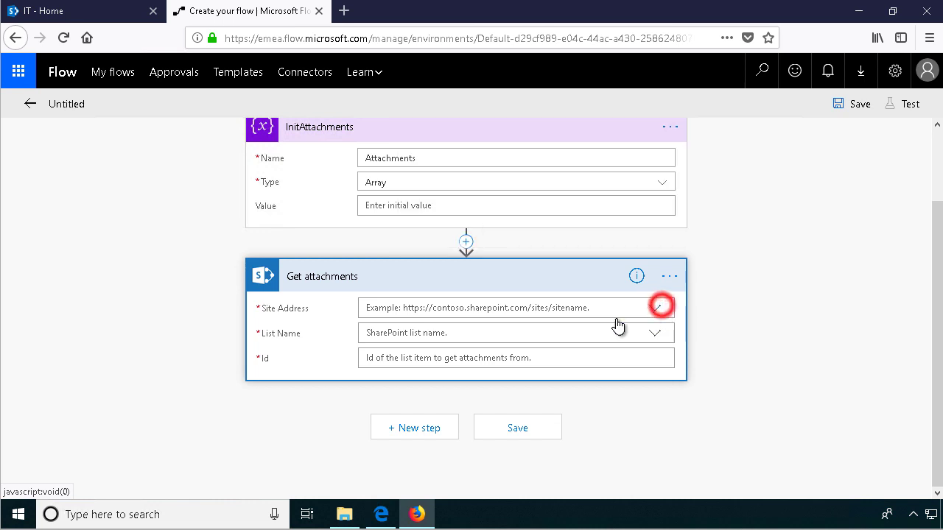
click(451, 329)
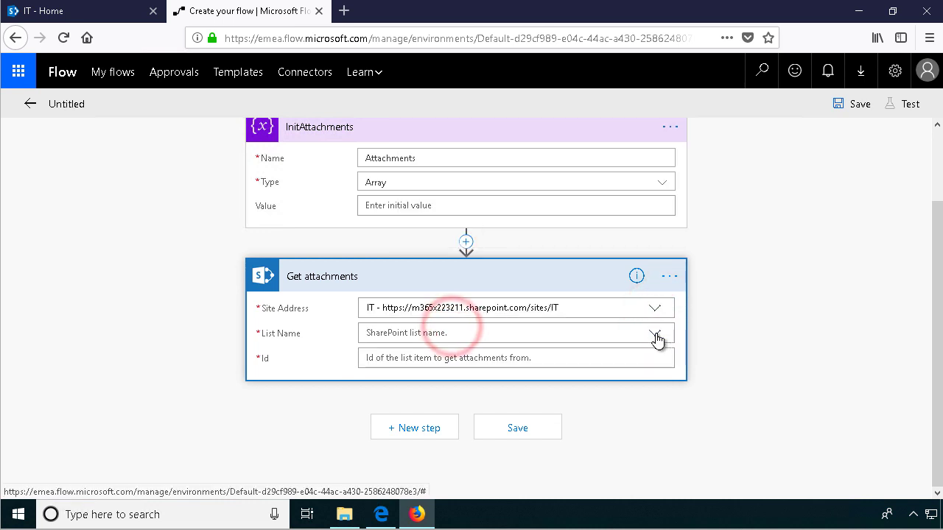
click(656, 336)
click(391, 354)
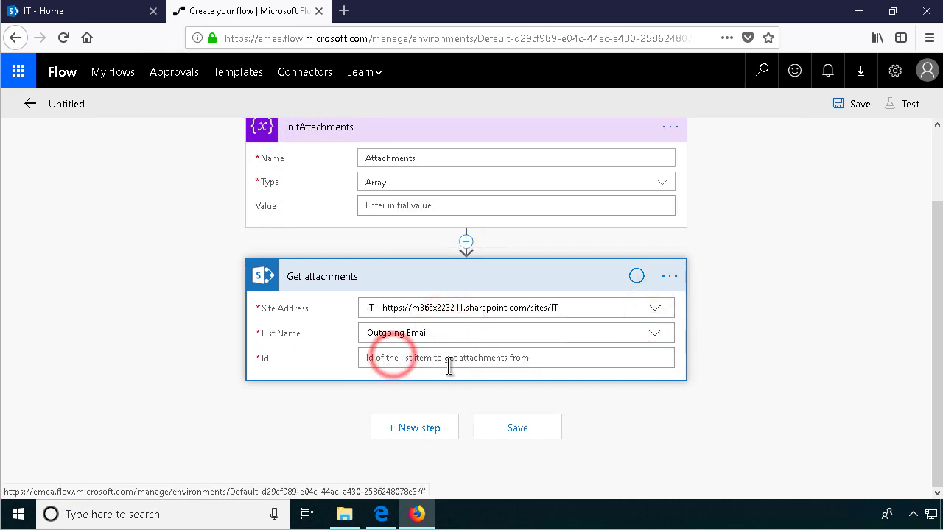
- Fill the Get attachments Id field with the dynamic content ID from ItemCreated, found by searching "ID"
click(448, 361)
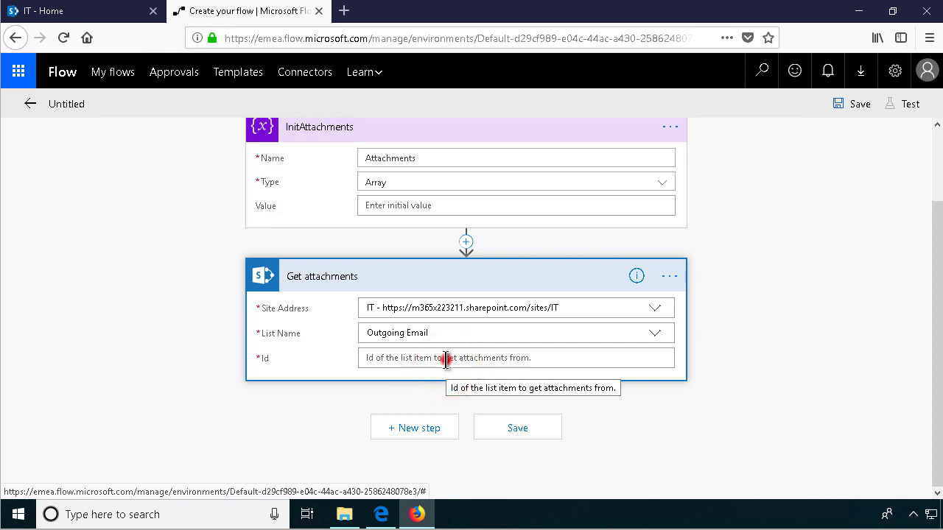
click(446, 358)
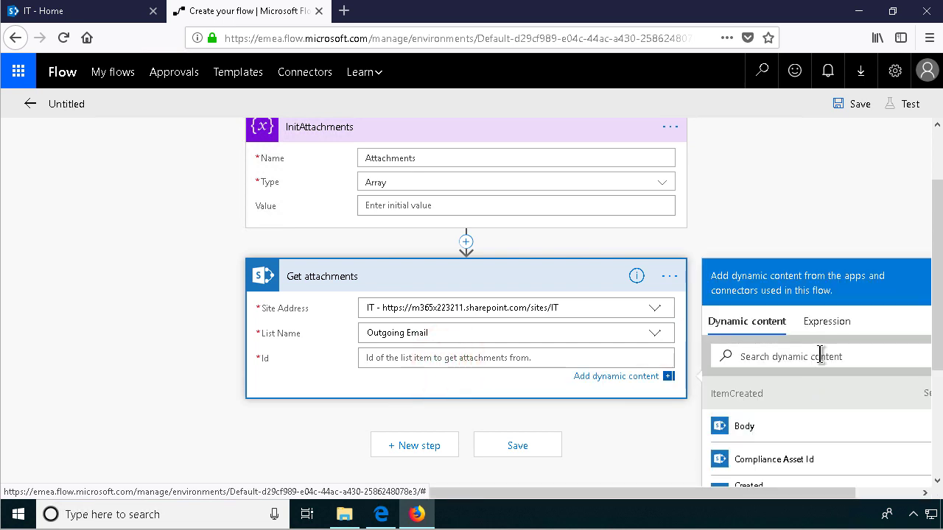
text(ID)
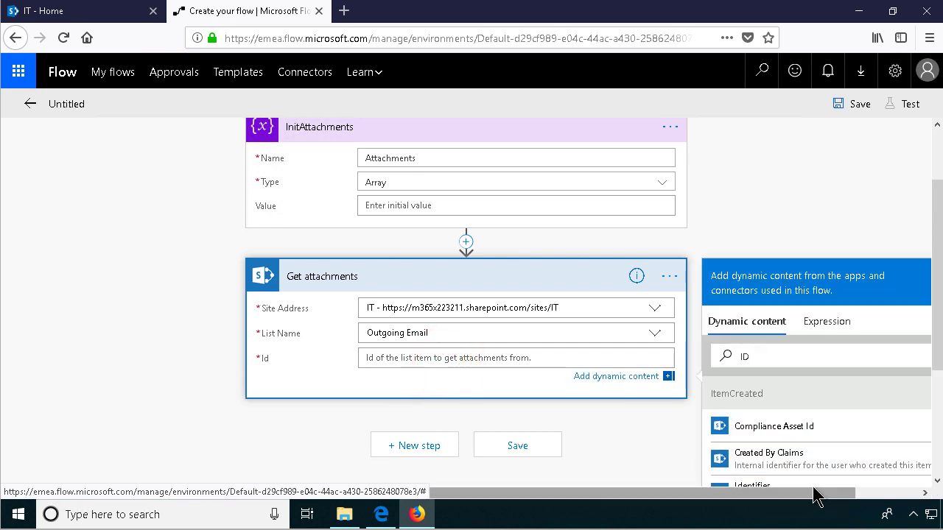
drag(815, 495, 897, 499)
scroll(884, 482, down, 3)
click(921, 221)
click(734, 313)
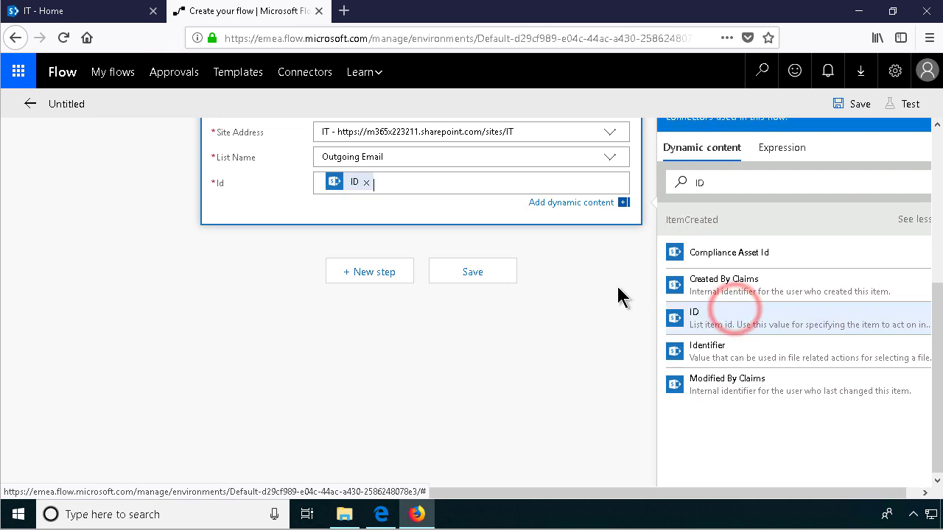
- Rename the Get attachments action to GetAttachments
scroll(422, 221, up, 3)
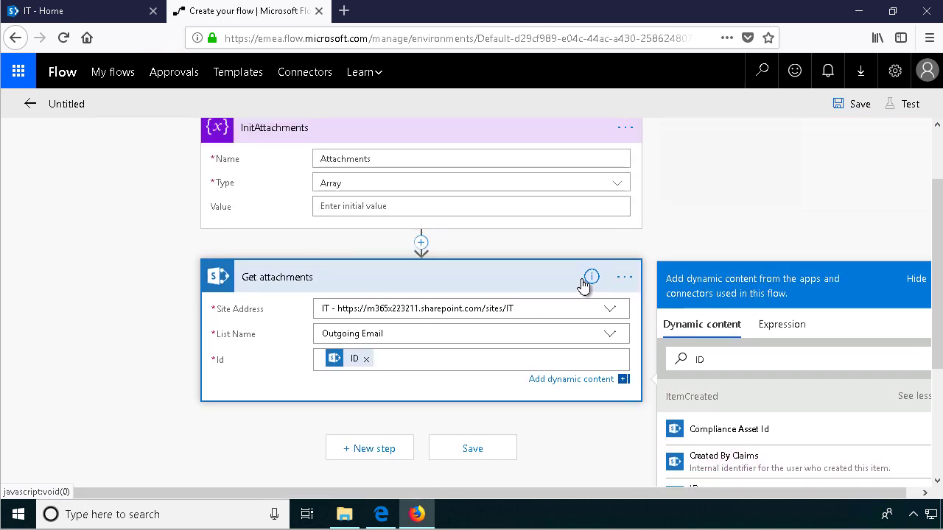
click(623, 278)
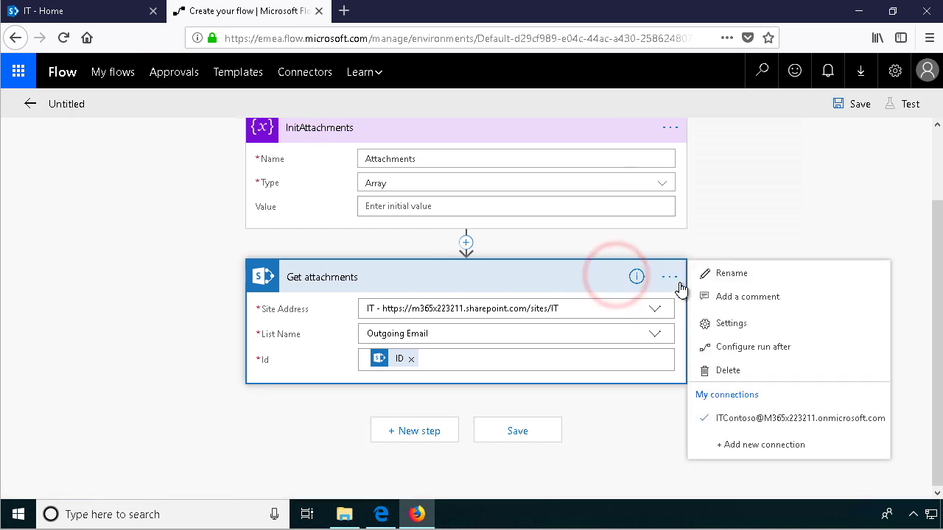
click(721, 275)
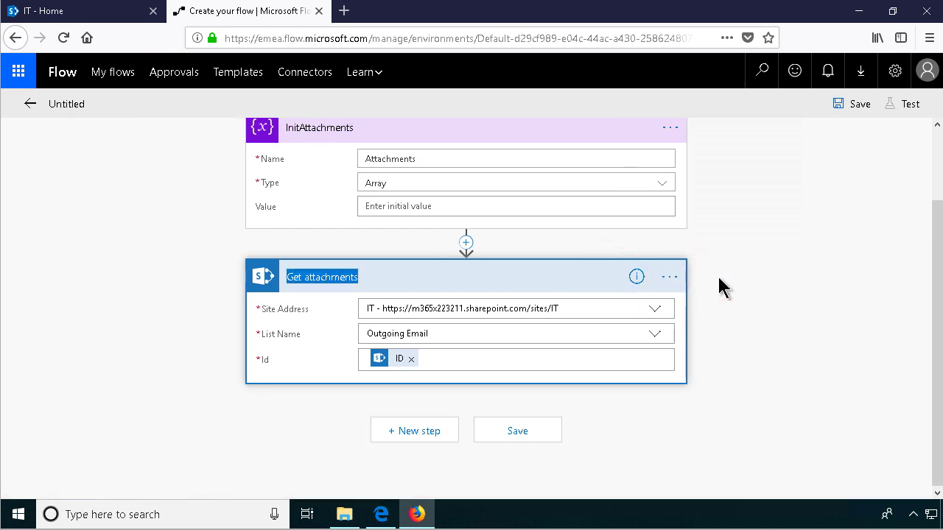
text(GetAttachm)
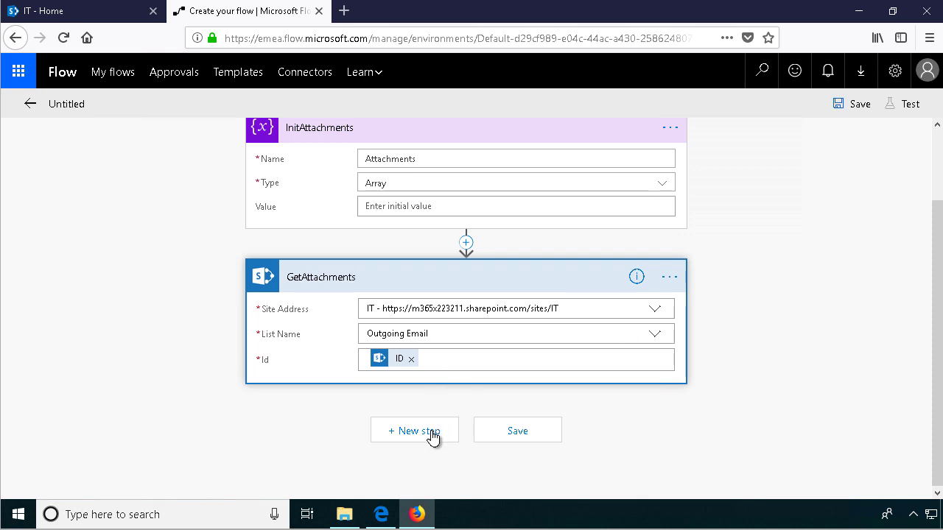
- Add an Apply to each loop after GetAttachments that iterates over the Body output of GetAttachments
click(413, 439)
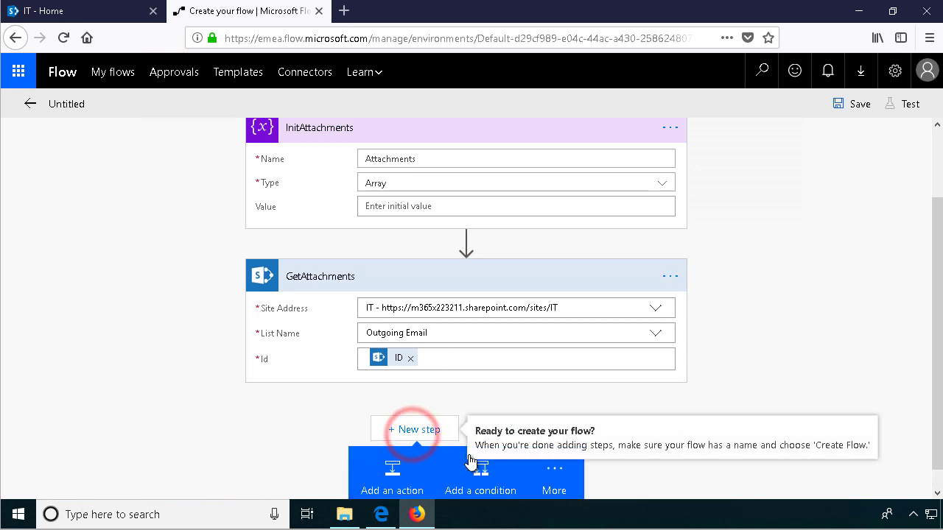
click(556, 477)
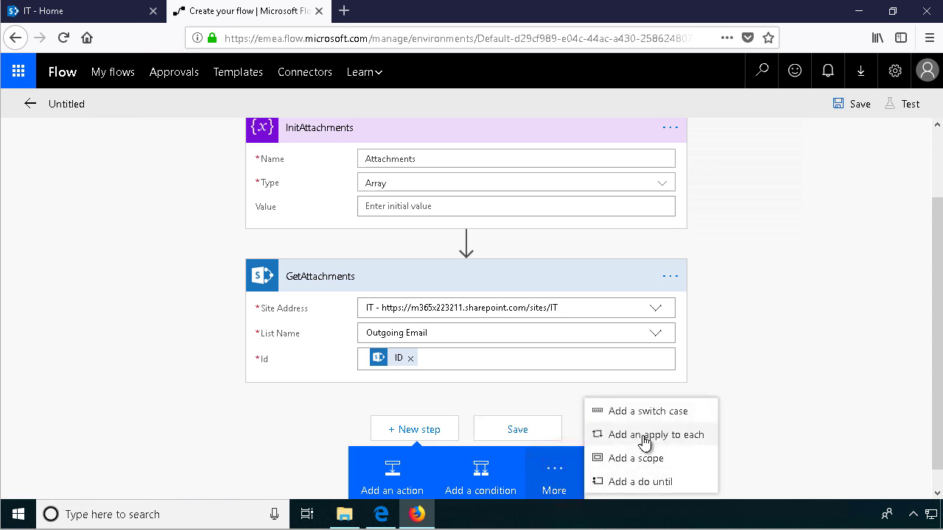
click(640, 435)
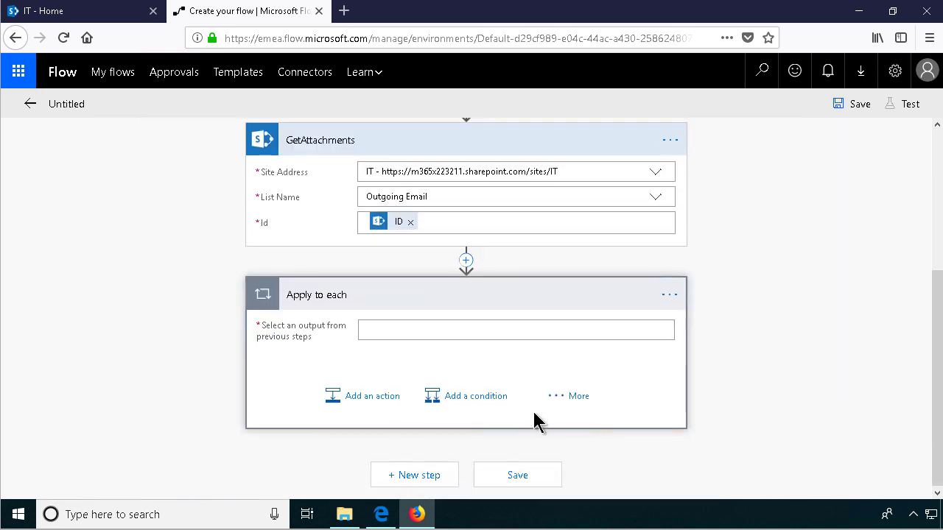
click(433, 325)
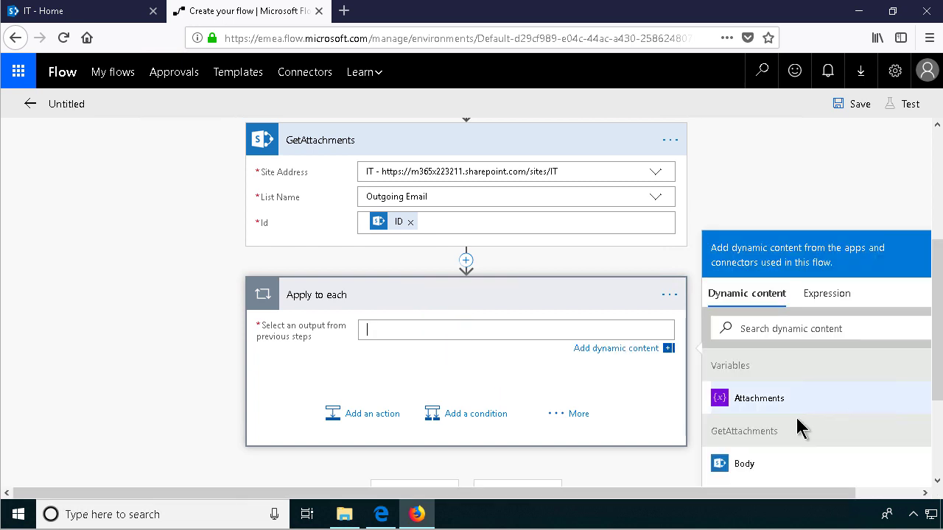
click(743, 464)
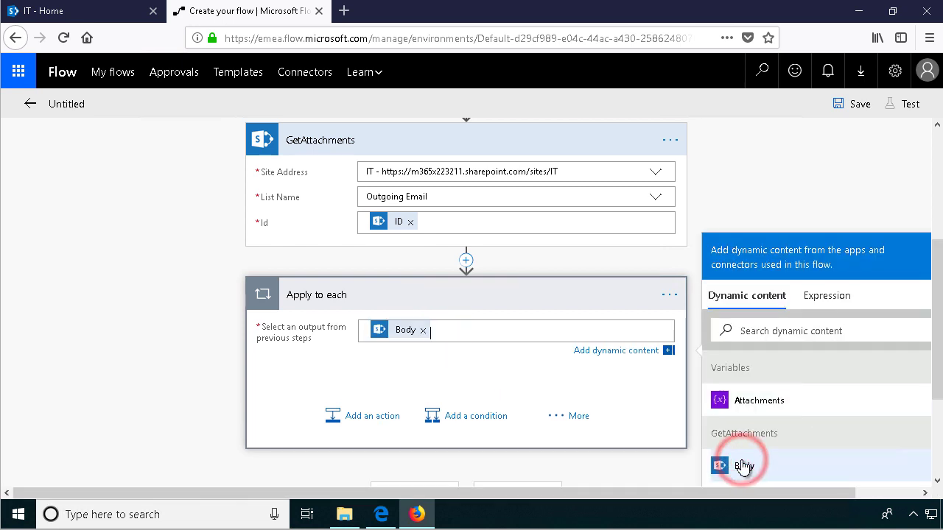
- Rename the Apply to each loop to LoopAttachments
click(670, 295)
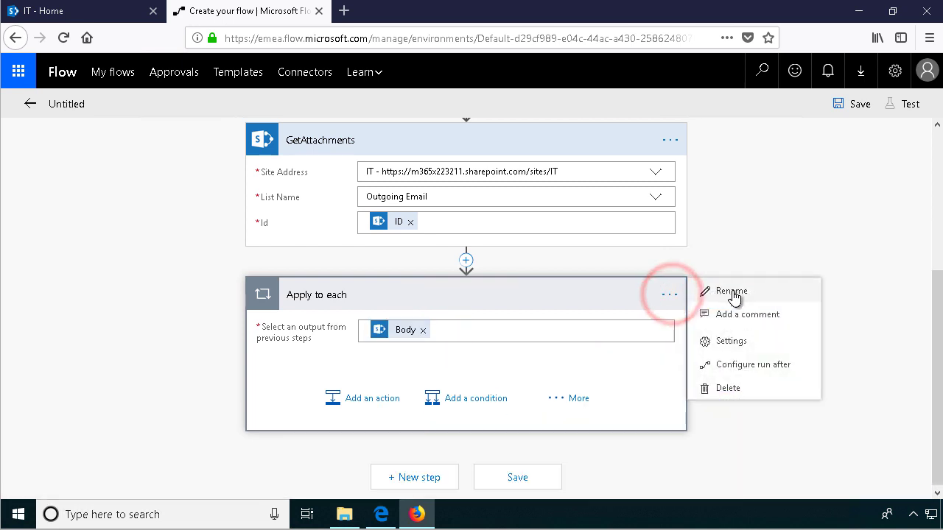
click(729, 293)
text(LoopAttachments)
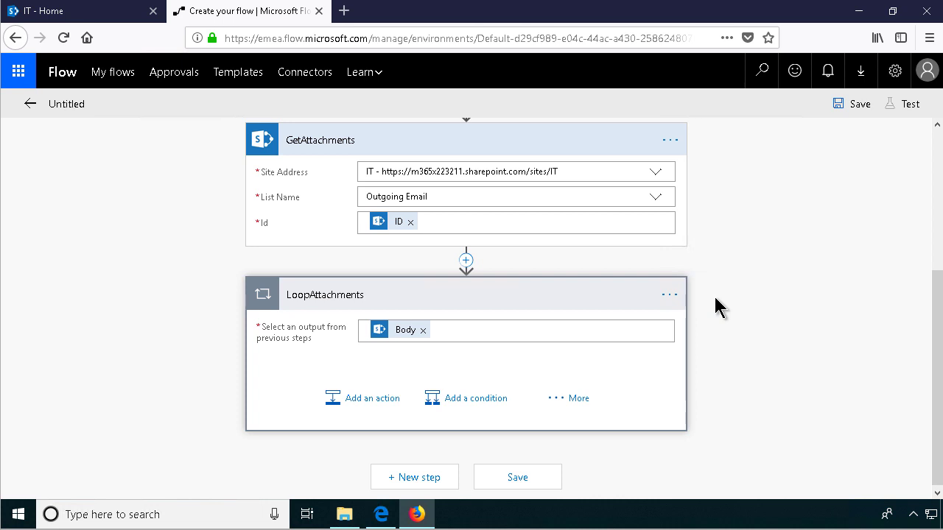
- Add the SharePoint "Get attachment content" action inside the LoopAttachments loop
click(376, 398)
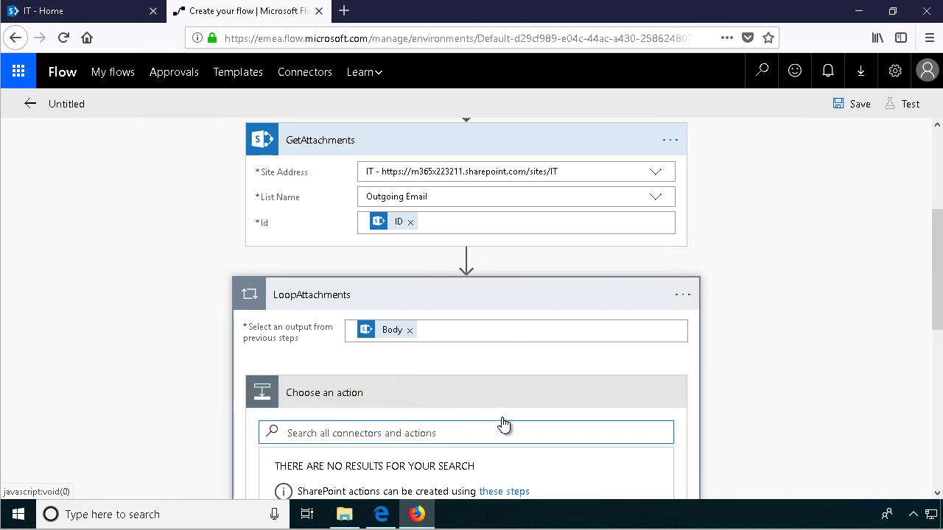
click(459, 235)
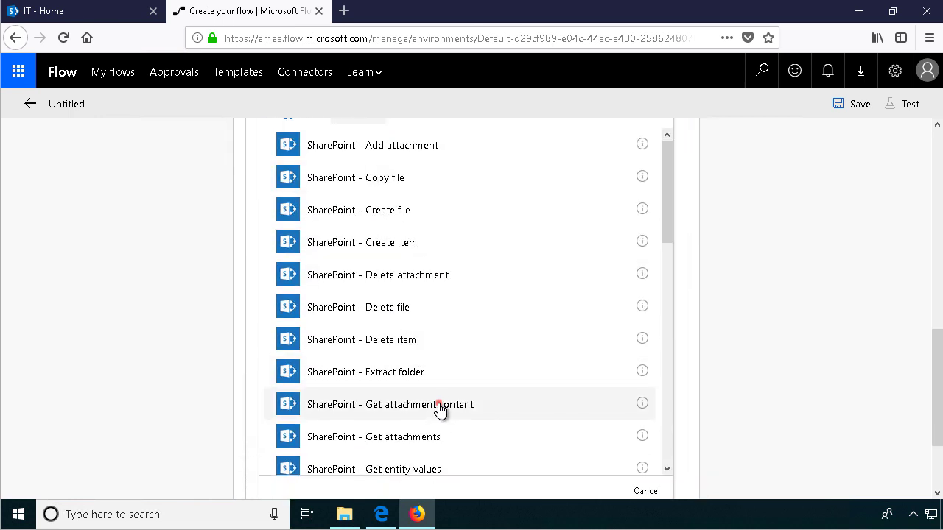
click(439, 406)
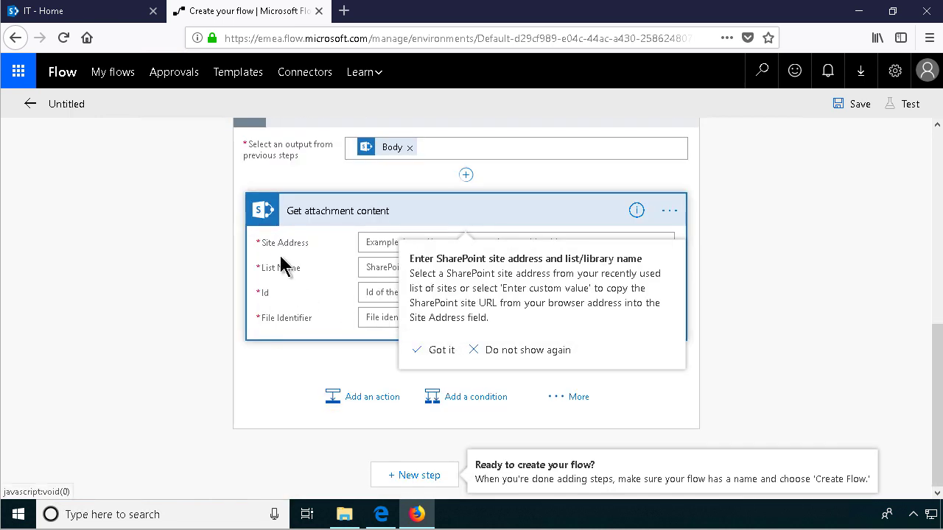
- Set the Get attachment content action's site address to the IT site and its list to Outgoing Email
click(369, 244)
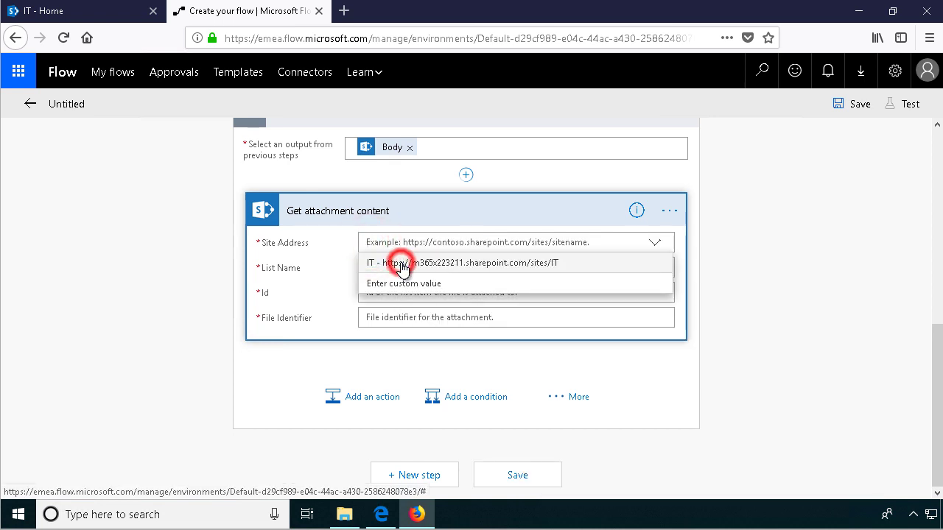
click(402, 268)
click(370, 267)
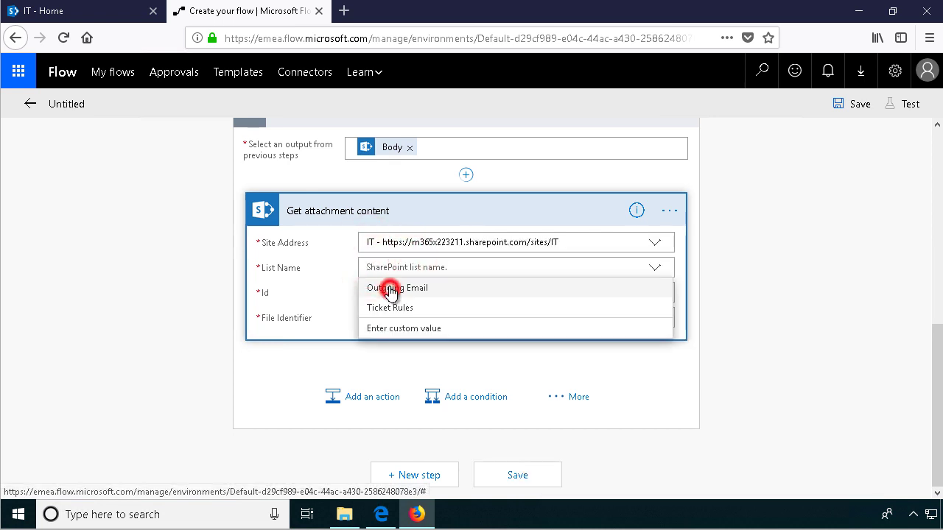
click(388, 289)
- Fill Get attachment content's Id with the dynamic ID from ItemCreated and its File Identifier with the Id from GetAttachments
click(388, 293)
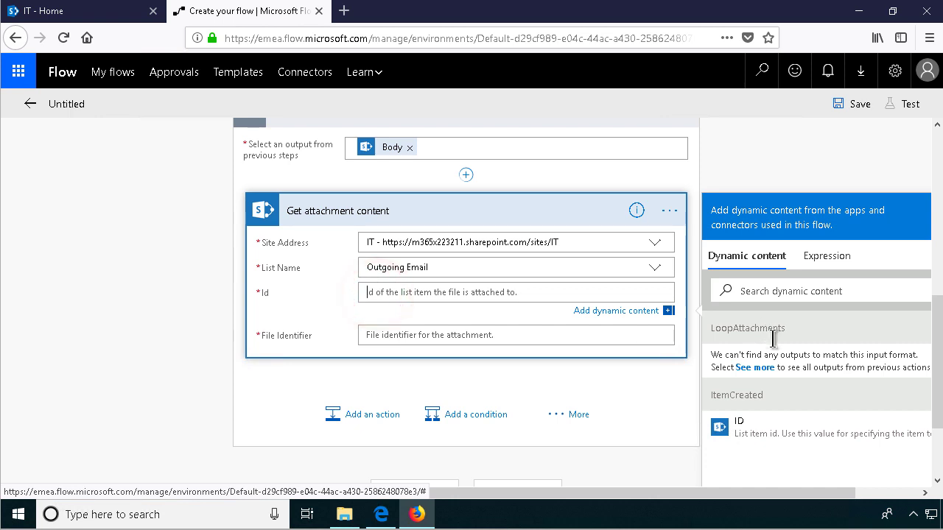
click(753, 430)
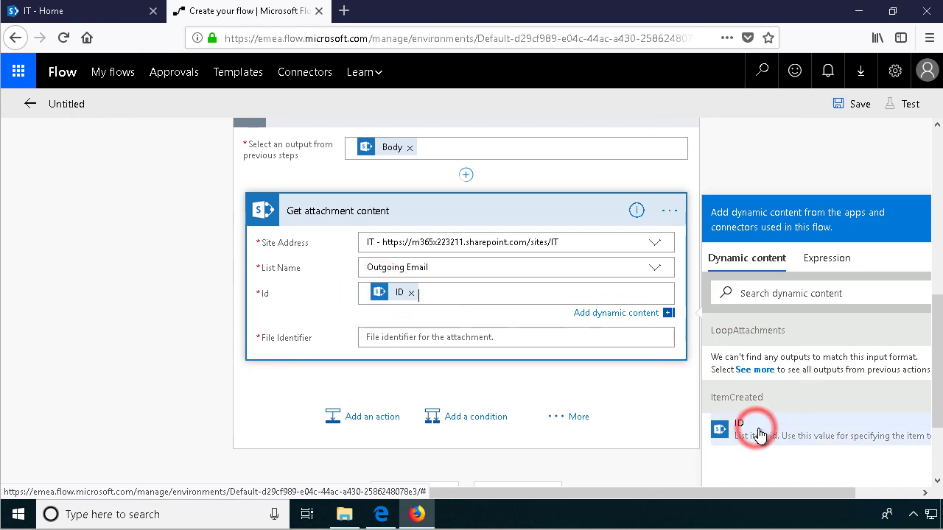
click(441, 337)
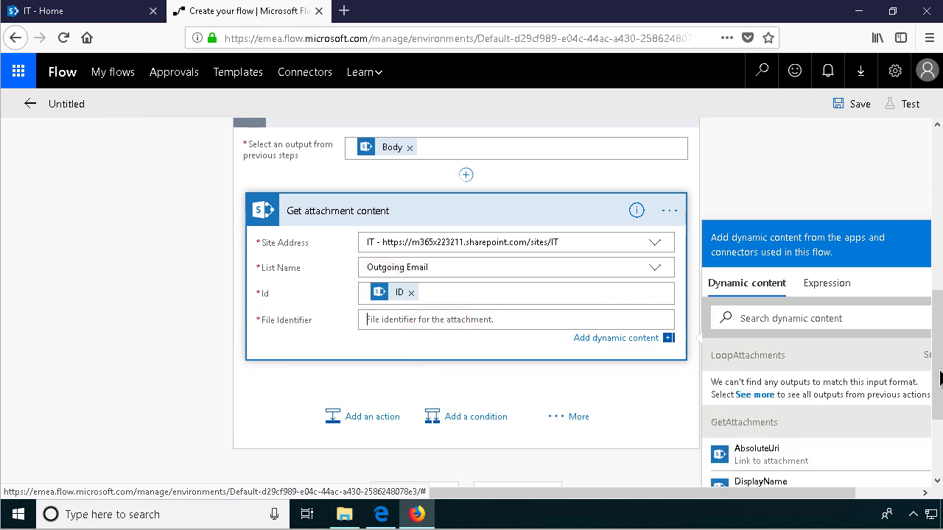
drag(938, 372, 940, 464)
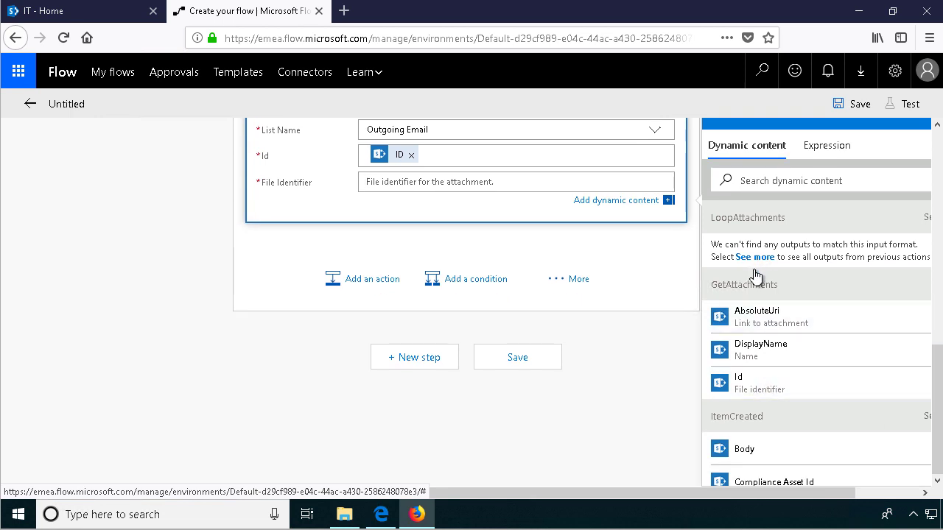
click(739, 382)
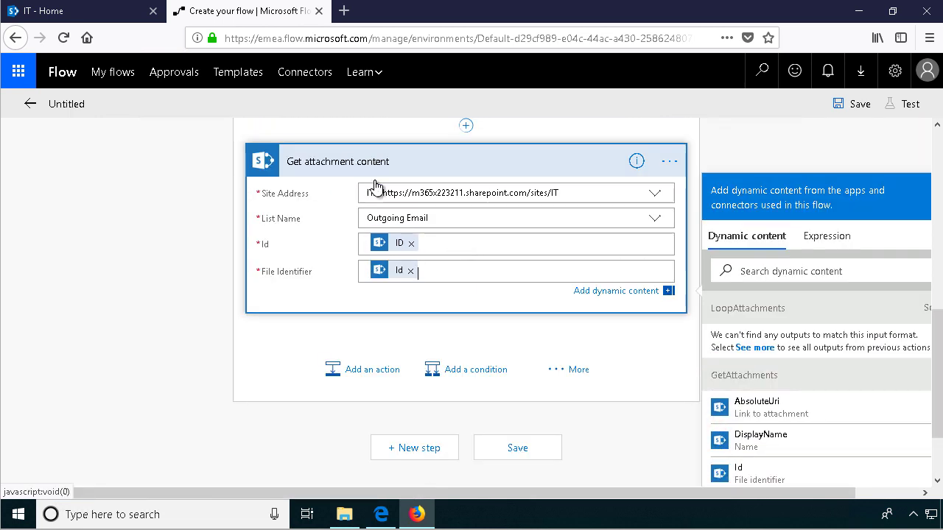
- Rename the Get attachment content action to GetContent
scroll(420, 180, up, 4)
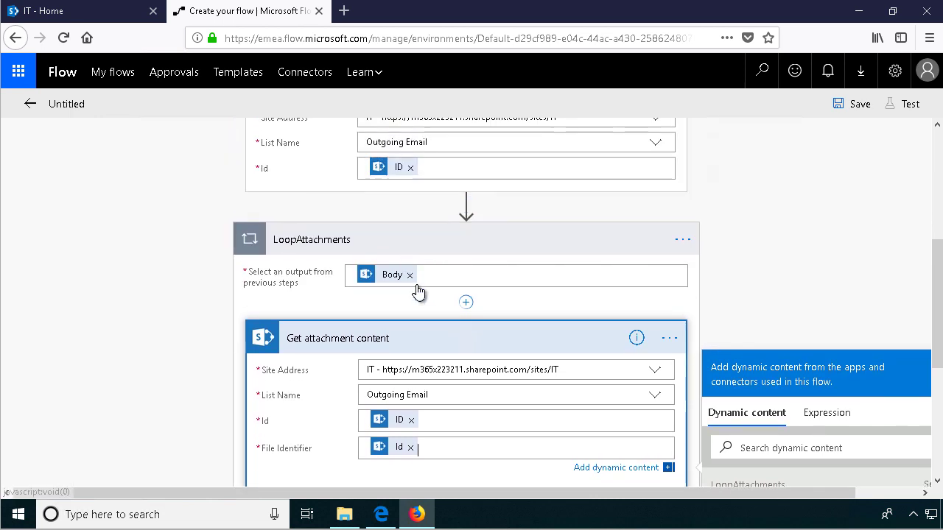
click(668, 340)
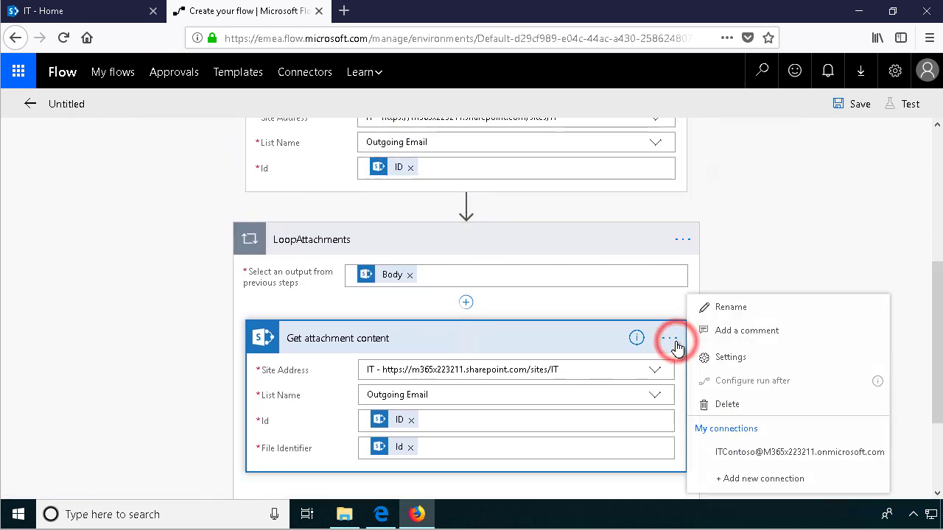
click(740, 308)
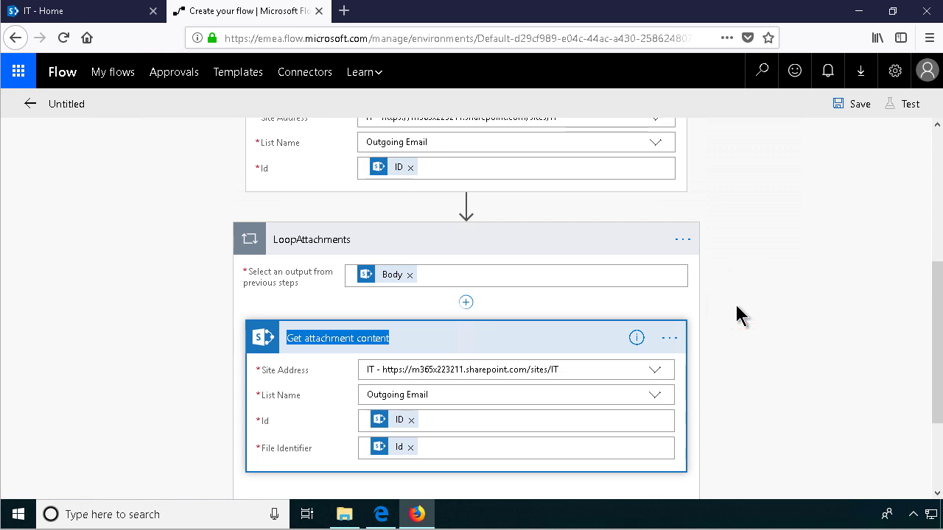
text(GetContent)
- Add the Variables "Append to array variable" action after GetContent inside the loop, searching for "var"
scroll(665, 355, down, 2)
scroll(451, 356, up, 2)
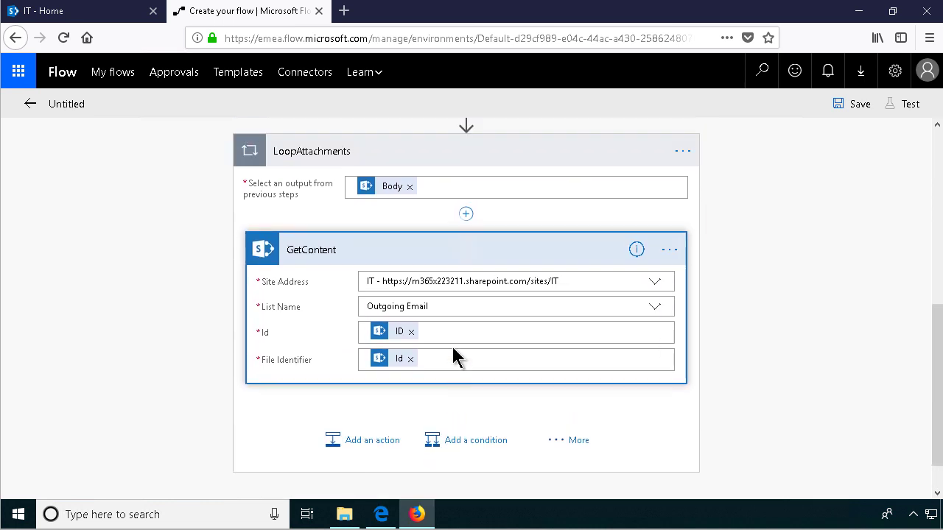
scroll(432, 383, down, 2)
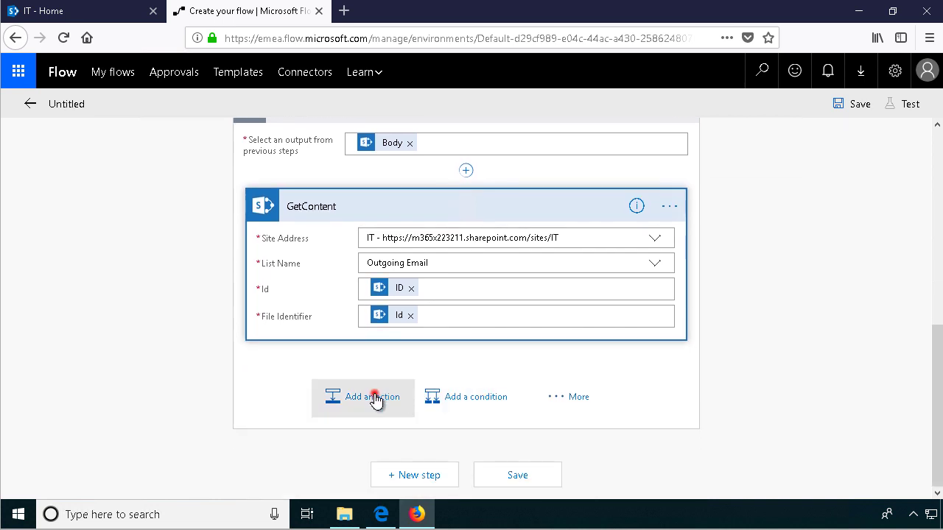
click(375, 399)
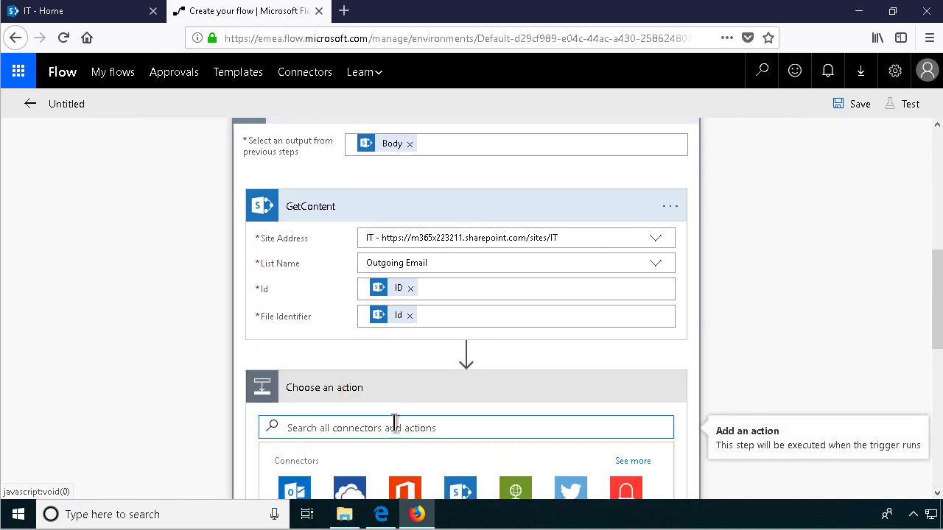
scroll(383, 331, down, 4)
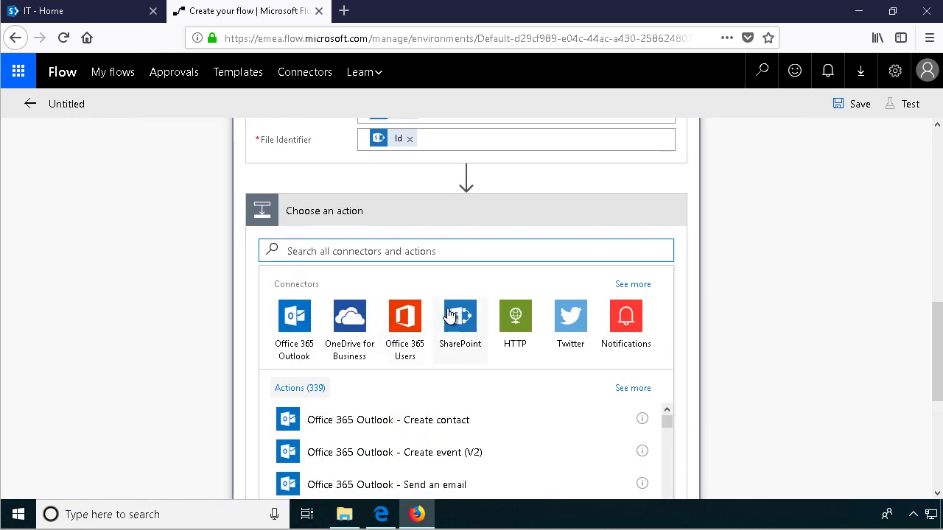
text(var)
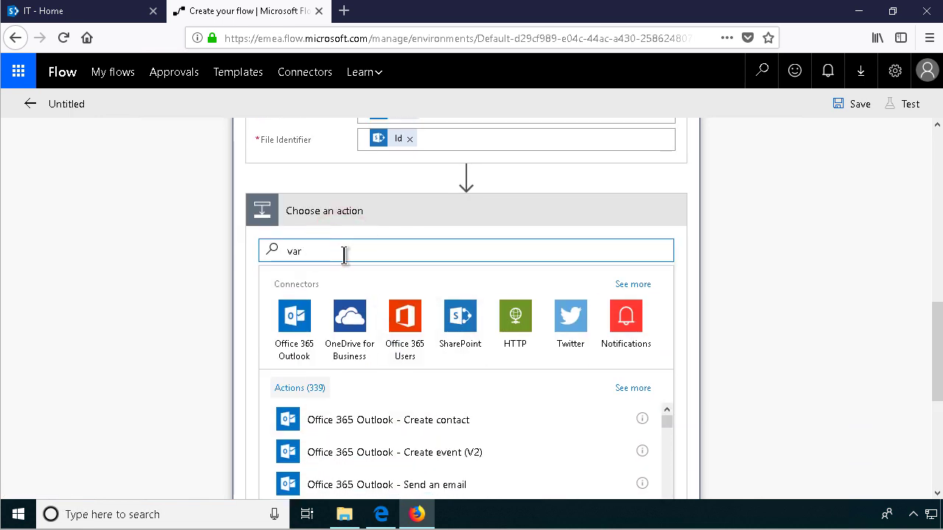
click(352, 316)
scroll(501, 340, up, 3)
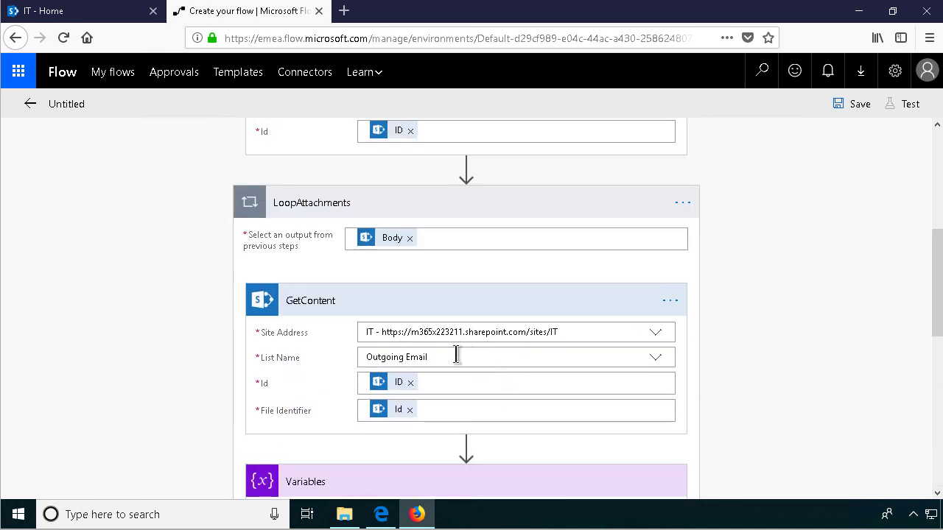
scroll(463, 368, down, 3)
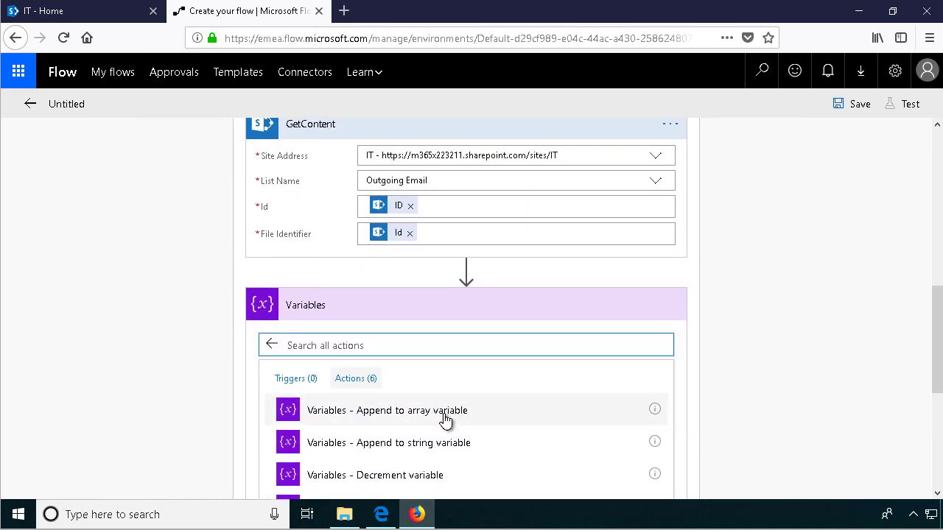
click(444, 414)
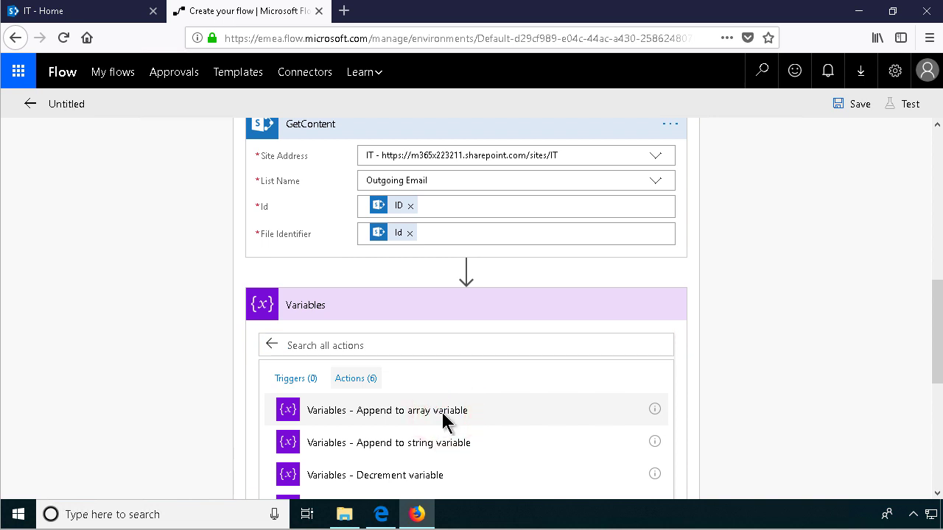
- Set the append action's variable name to Attachments and enter a JSON object value with empty "Name" and "ContentBytes" keys
click(660, 338)
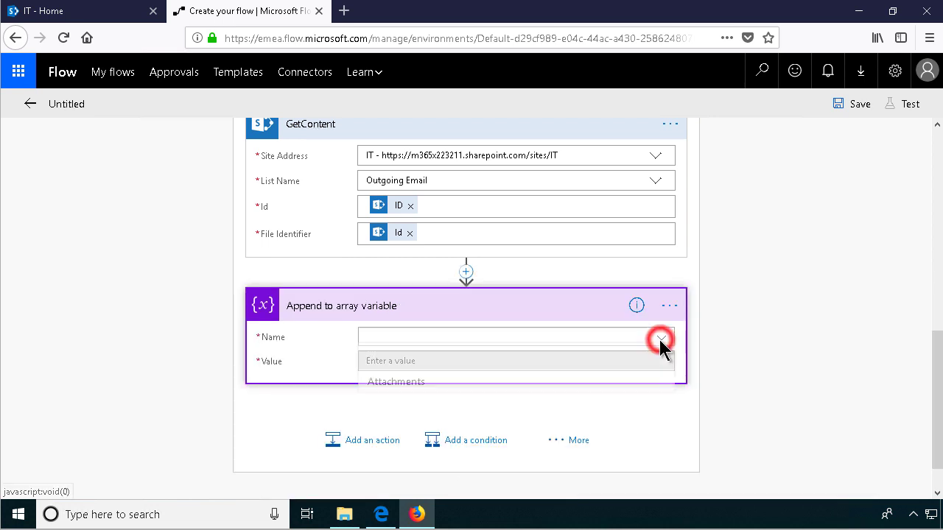
click(397, 385)
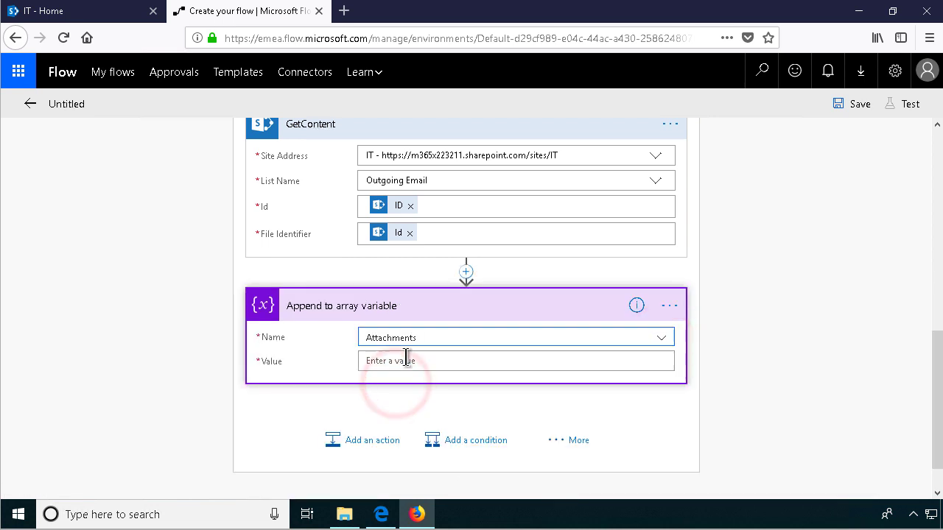
click(406, 358)
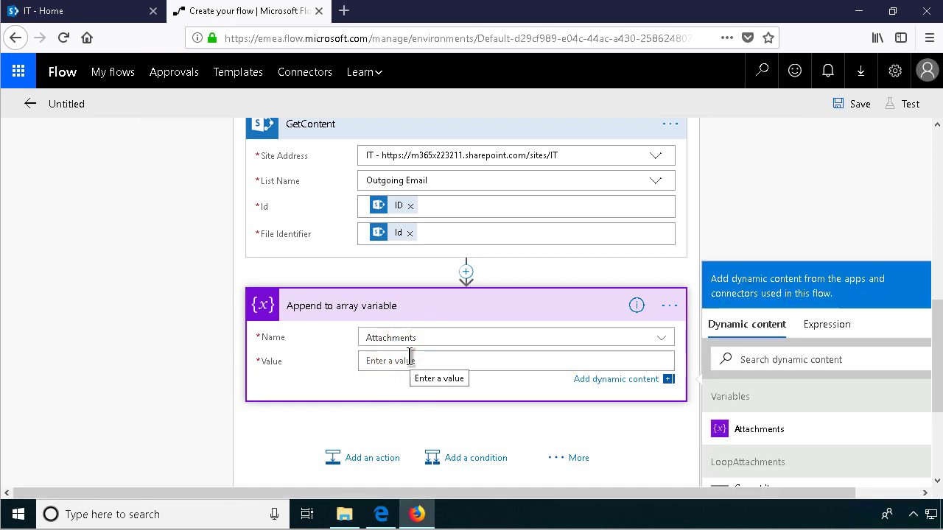
text({)
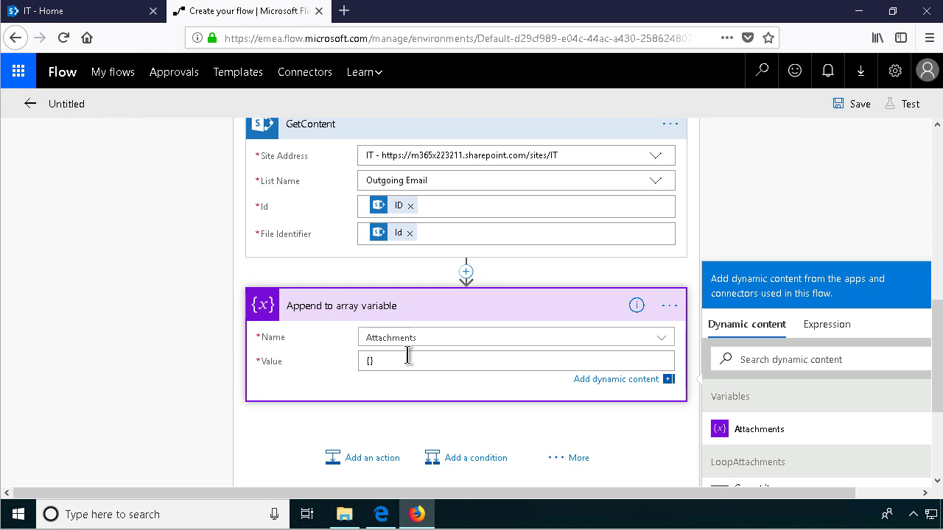
key(Return)
key(Return)
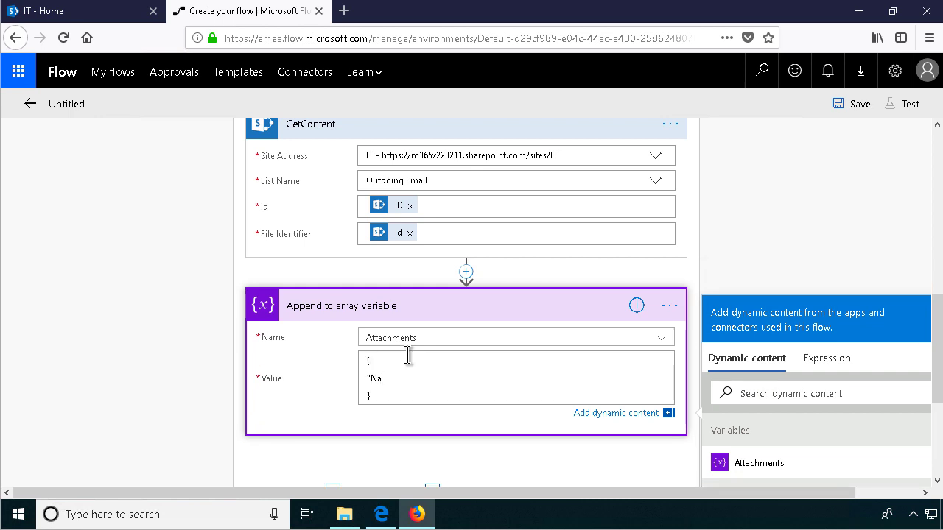
text(:)
key(Return)
click(387, 396)
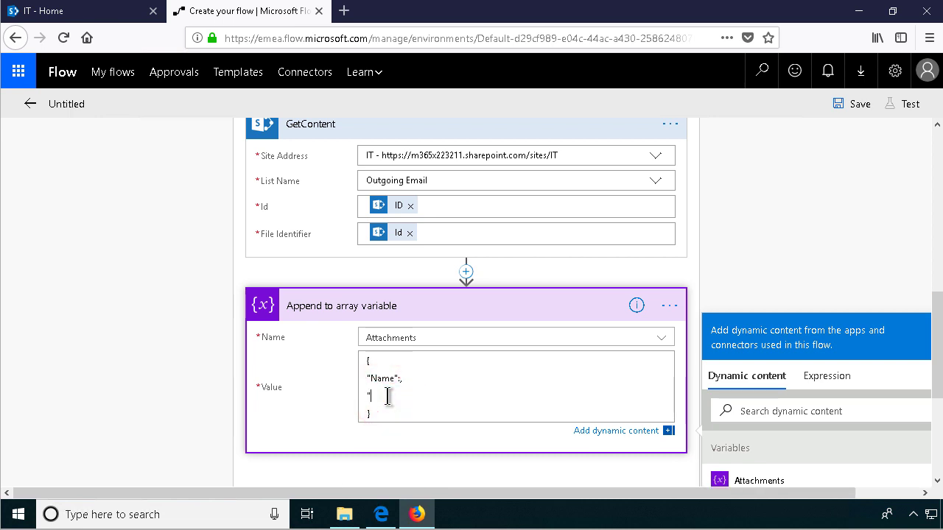
text("ContentBytes":)
- Insert the GetAttachments DisplayName dynamic content as the value of the "Name" key
click(410, 377)
click(410, 377)
drag(932, 351, 873, 410)
scroll(838, 415, down, 2)
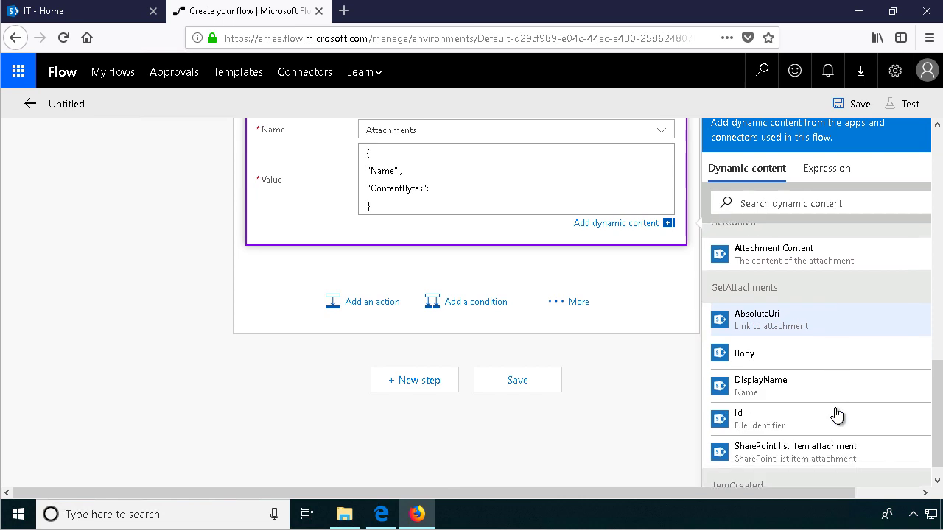
click(791, 392)
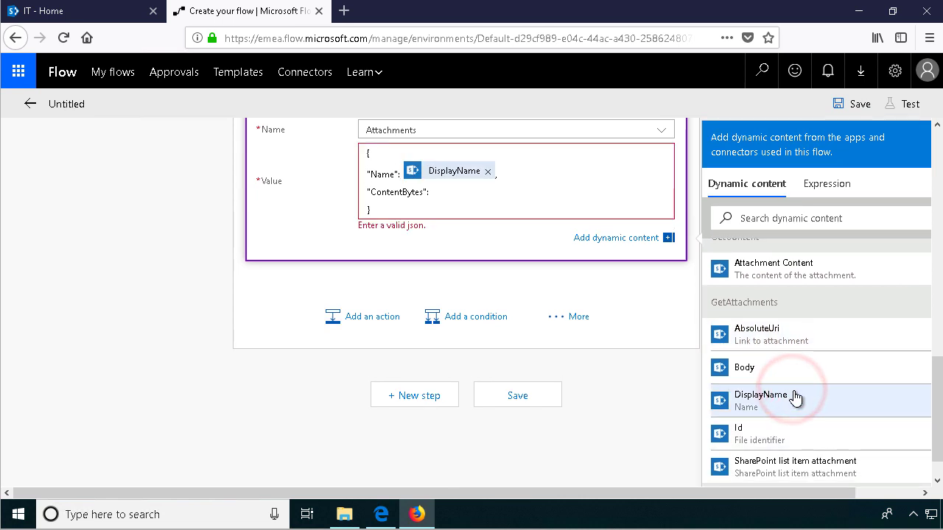
- Begin an expression for the "ContentBytes" value with body('GetContent')
click(427, 193)
text(:)
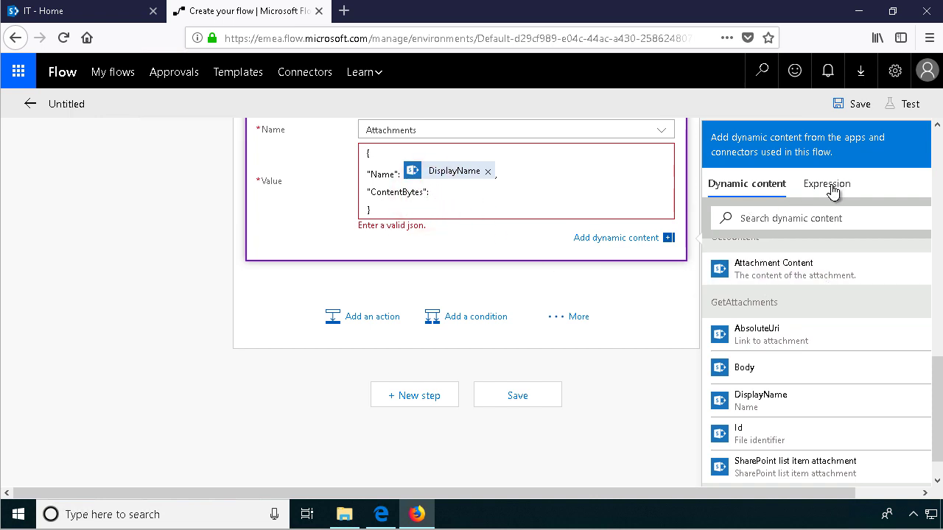
scroll(699, 413, up, 3)
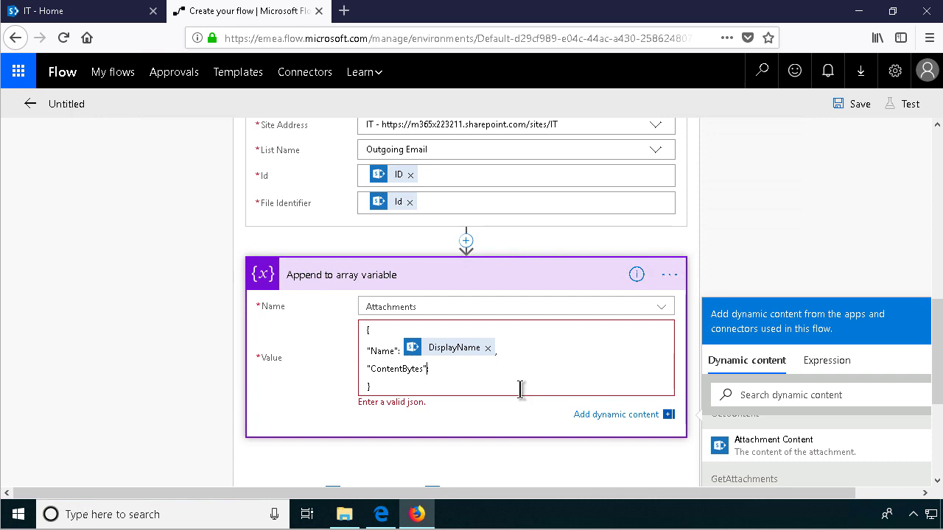
click(833, 361)
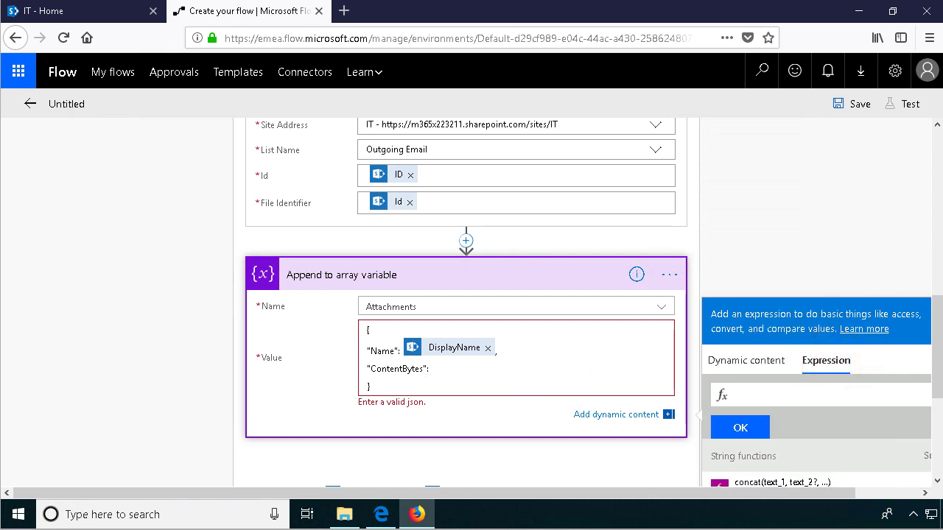
click(436, 368)
click(747, 396)
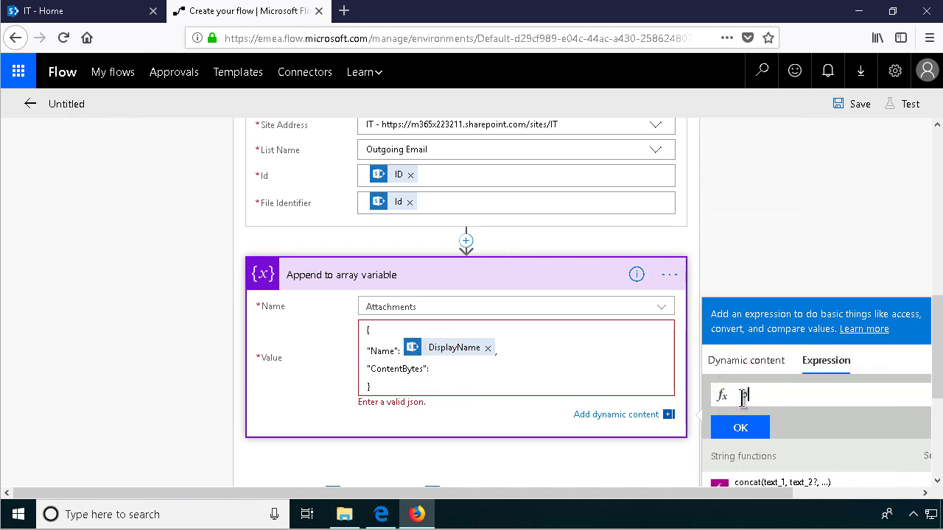
text(body)
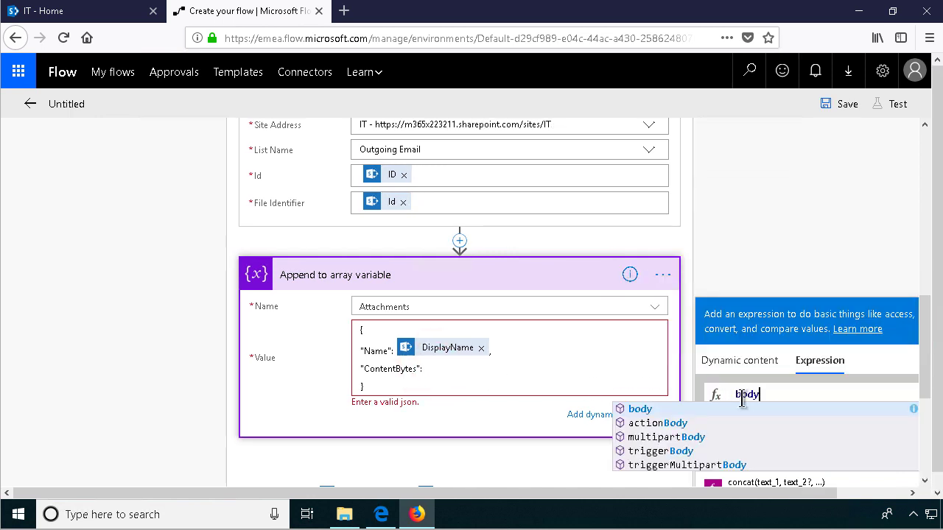
text(()
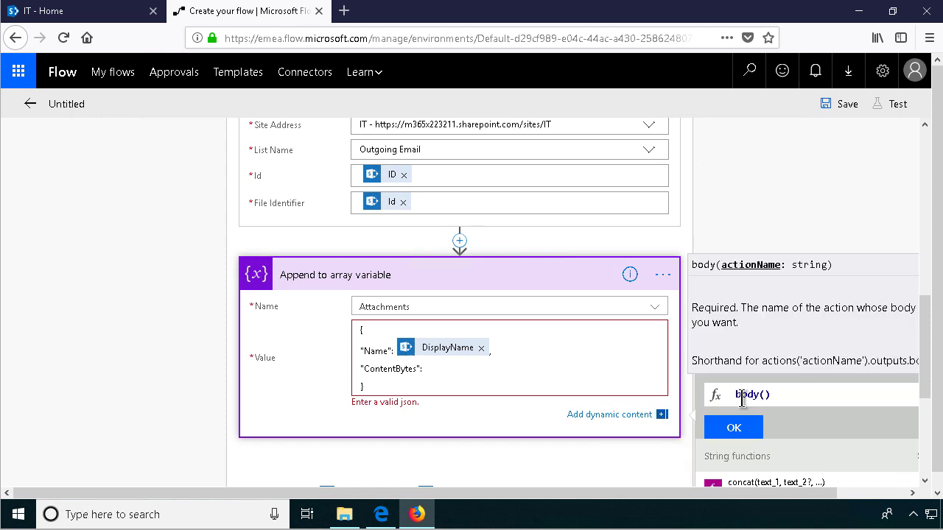
text(')
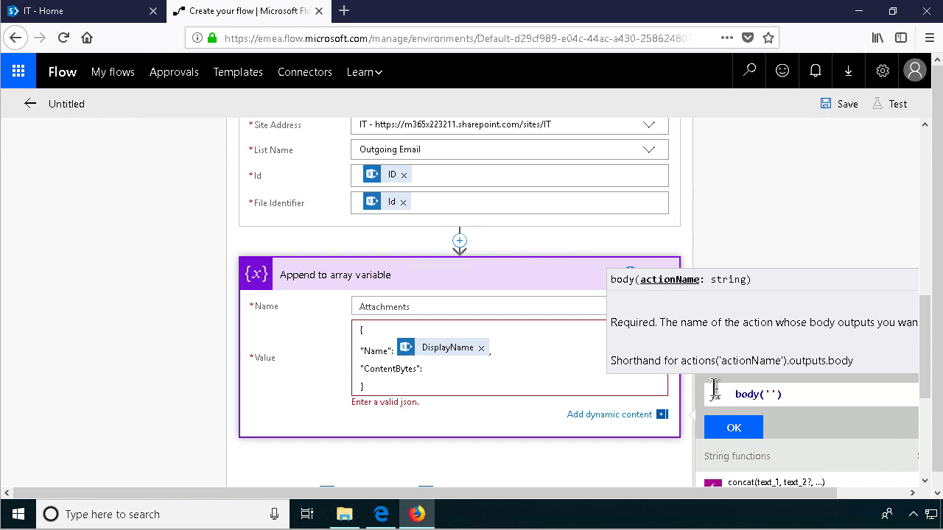
scroll(425, 290, up, 4)
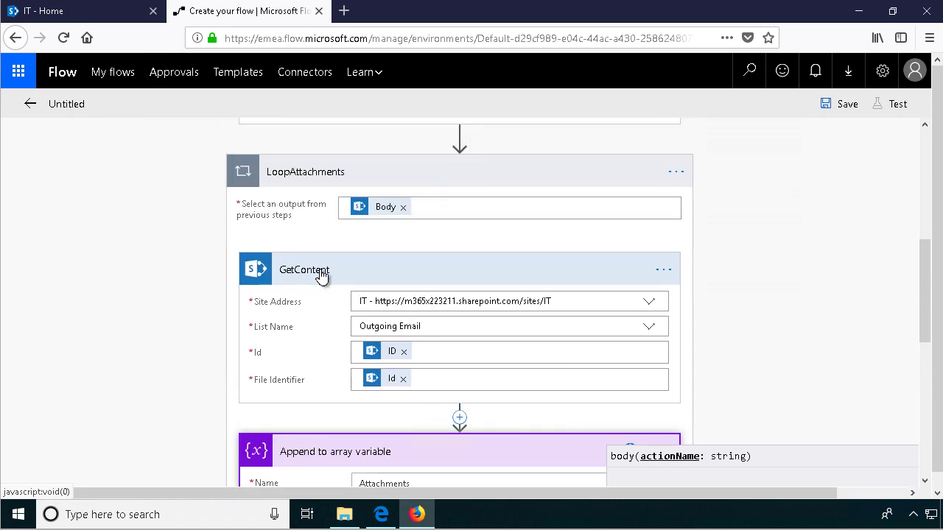
scroll(479, 309, down, 4)
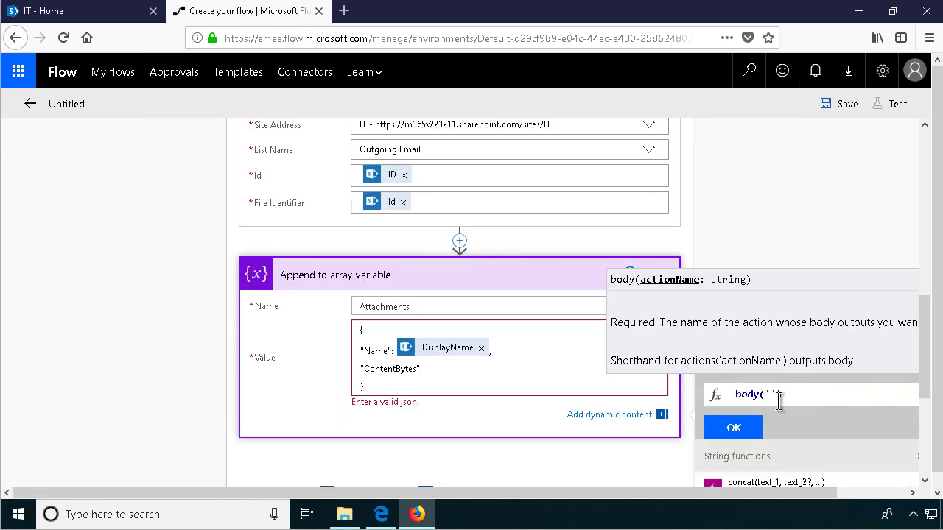
text(GetContent)
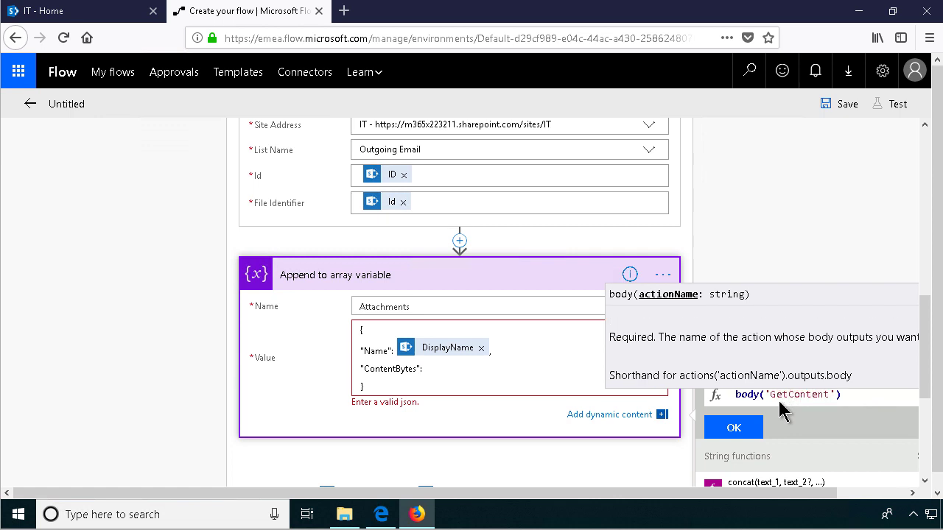
- Complete the expression as body('GetContent').$content and insert it as the "ContentBytes" value
click(843, 396)
text(.)
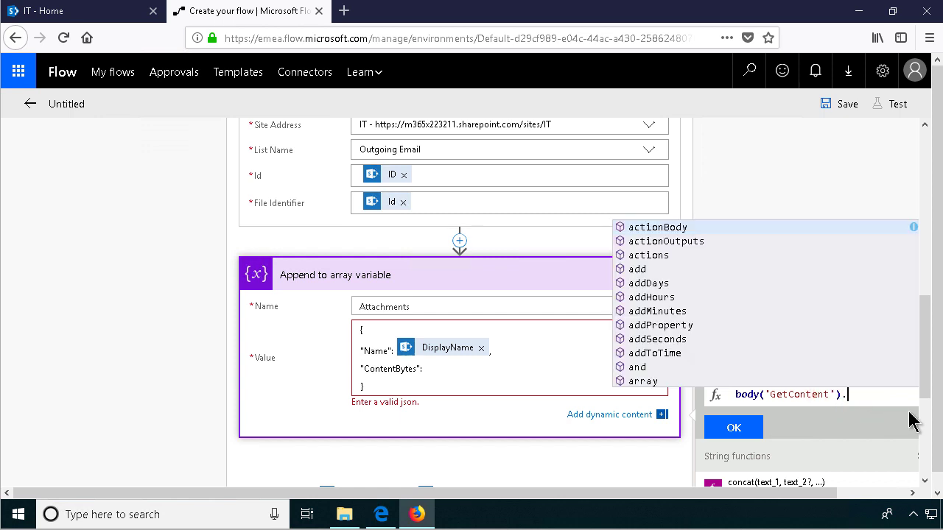
text($content)
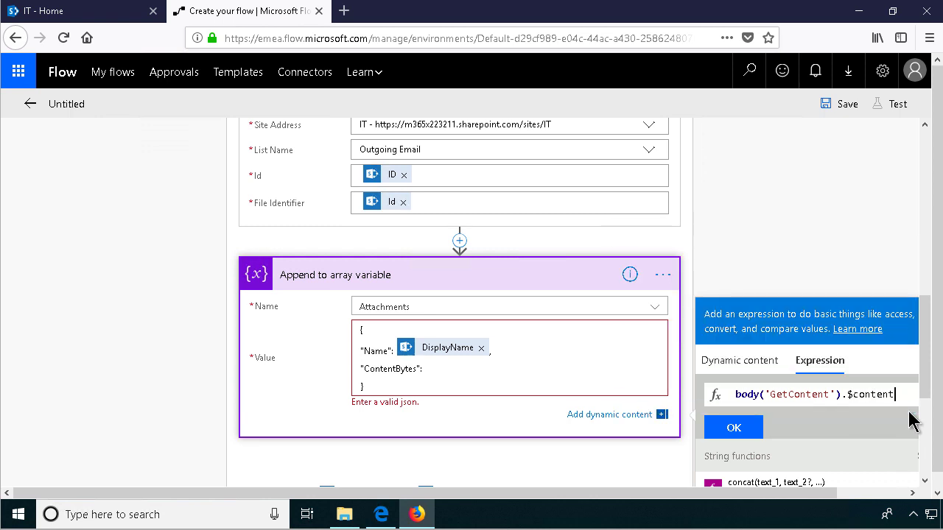
drag(818, 498, 906, 496)
click(670, 429)
- Rename the Append to array variable action to AppendAttachment
scroll(560, 295, down, 1)
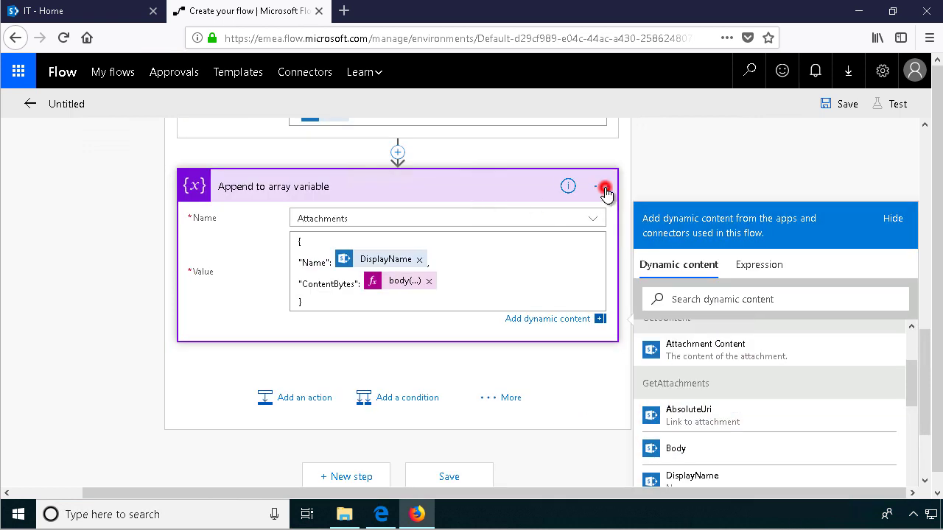
click(604, 191)
click(712, 204)
text(AppendAttachment)
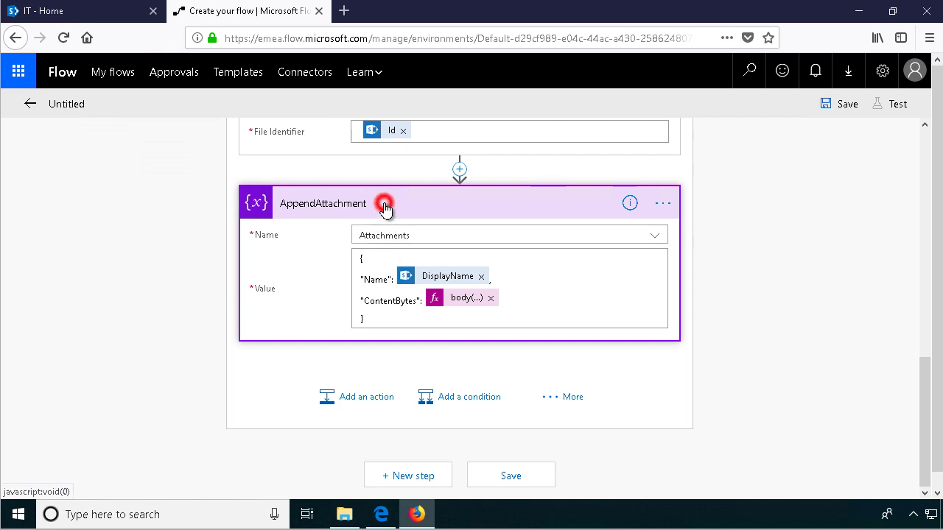
- Collapse the AppendAttachment and GetContent actions and the LoopAttachments loop that contains them
click(383, 207)
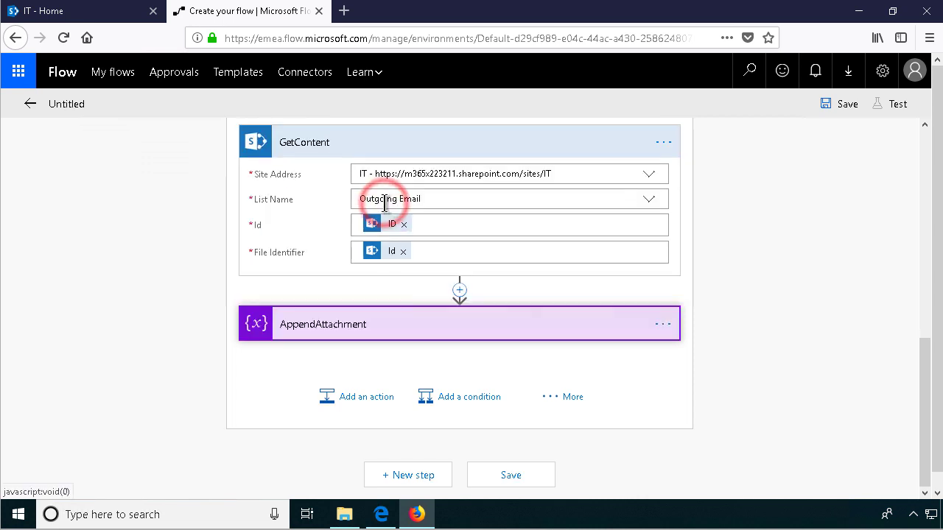
click(387, 152)
scroll(407, 273, up, 4)
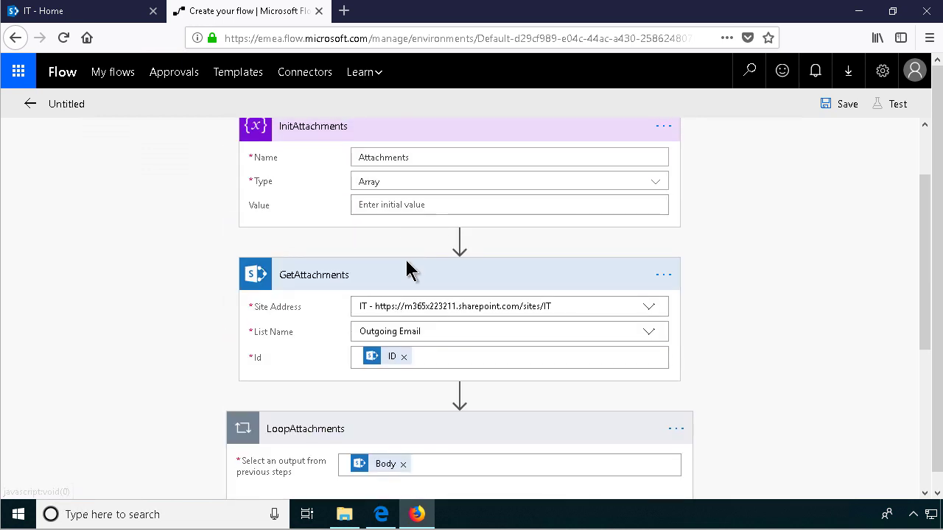
scroll(379, 355, down, 3)
click(385, 251)
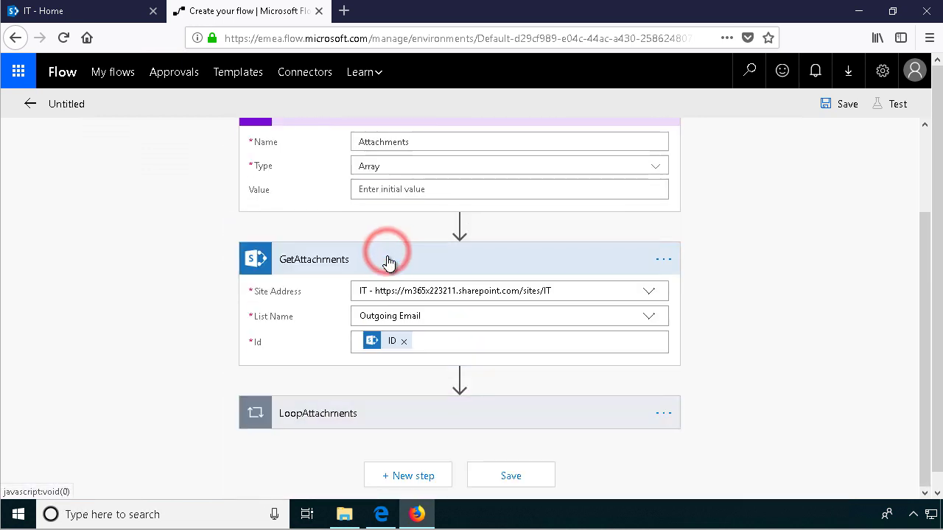
- Add the Office 365 Outlook "Send an email" action after the LoopAttachments loop
click(407, 476)
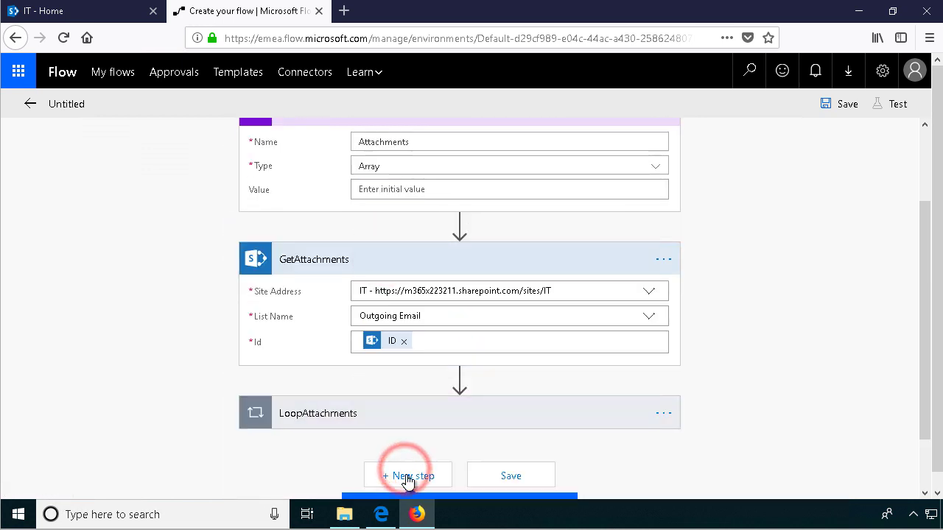
click(395, 451)
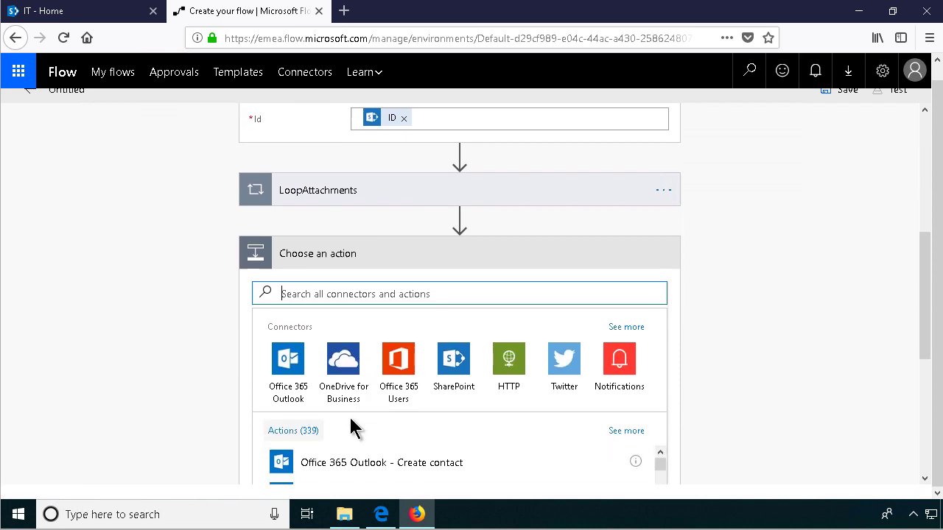
click(289, 357)
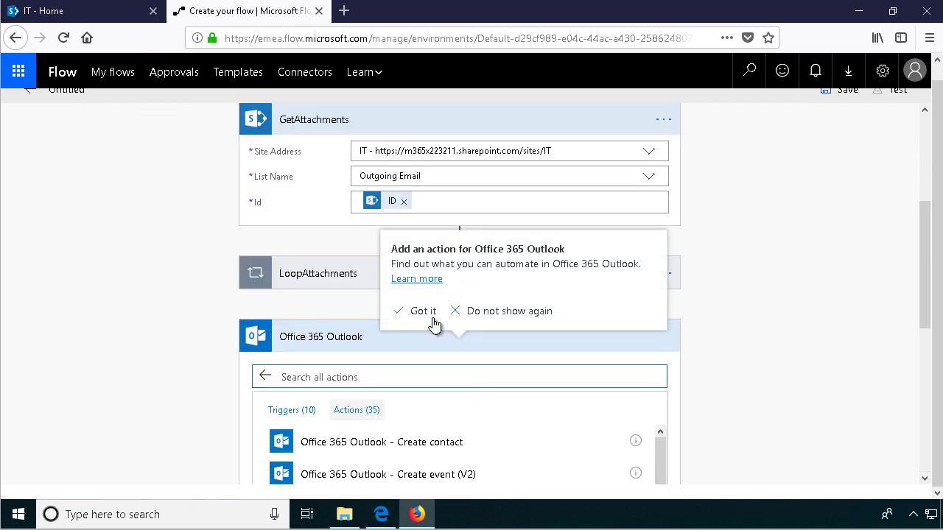
click(433, 314)
scroll(589, 414, down, 4)
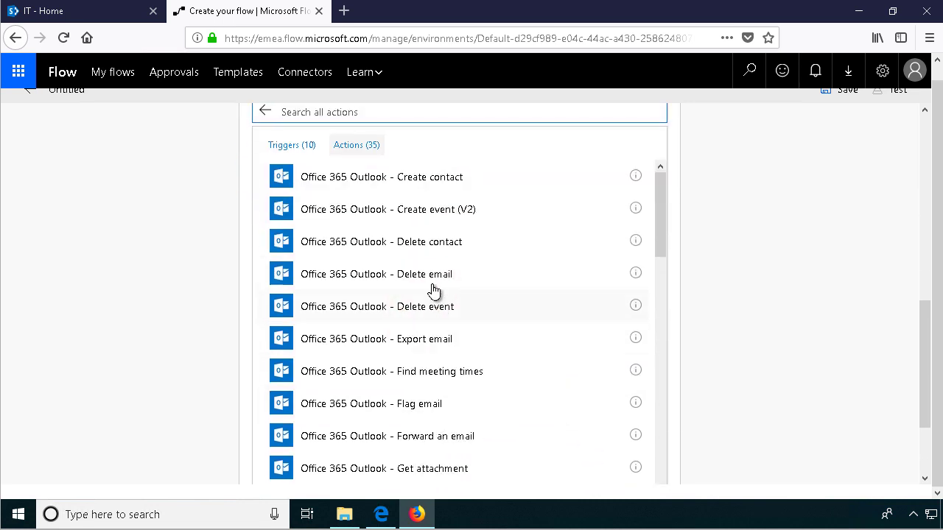
scroll(469, 422, down, 6)
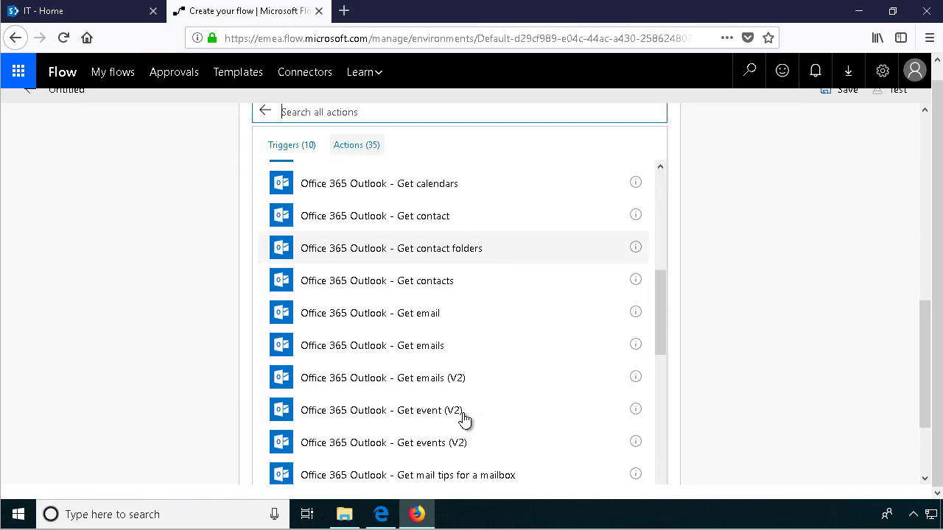
scroll(464, 419, down, 5)
click(429, 184)
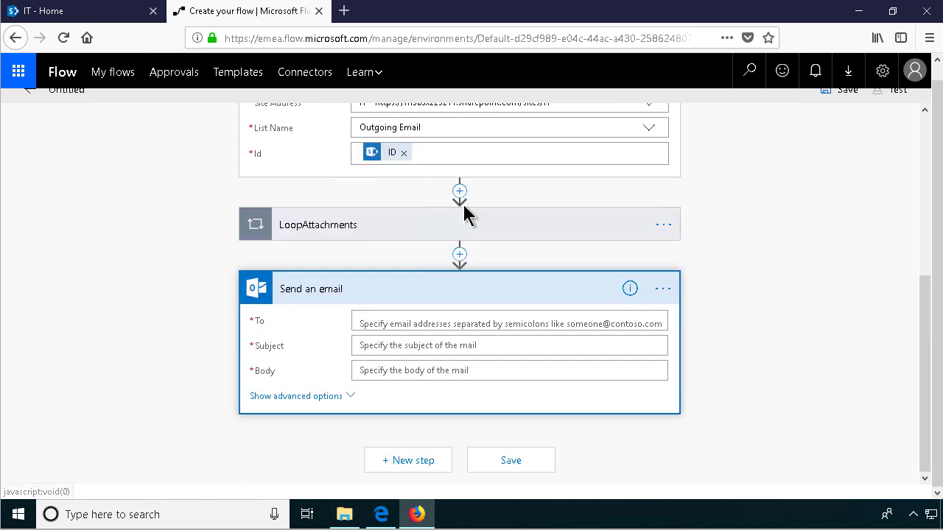
- Fill the email's Body with the Body dynamic content from ItemCreated, searching the dynamic content for "body"
scroll(507, 312, up, 2)
scroll(557, 424, down, 1)
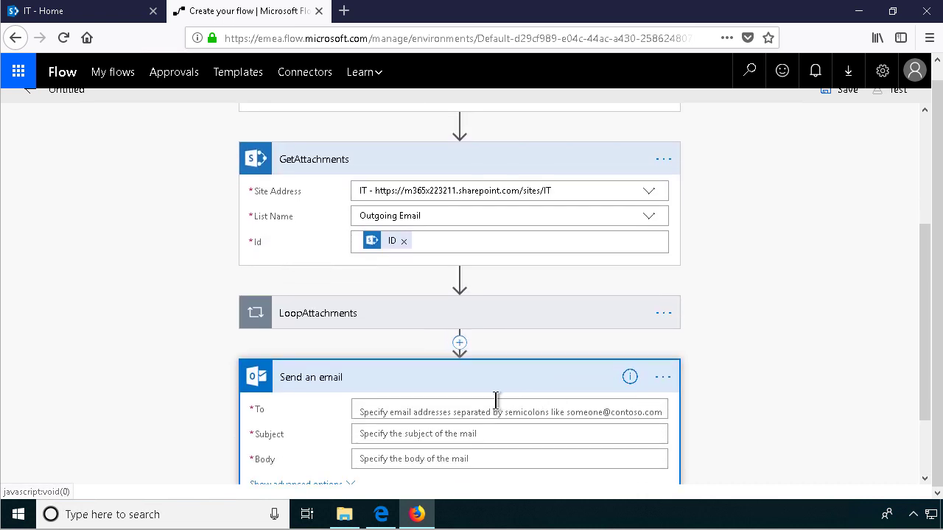
click(413, 412)
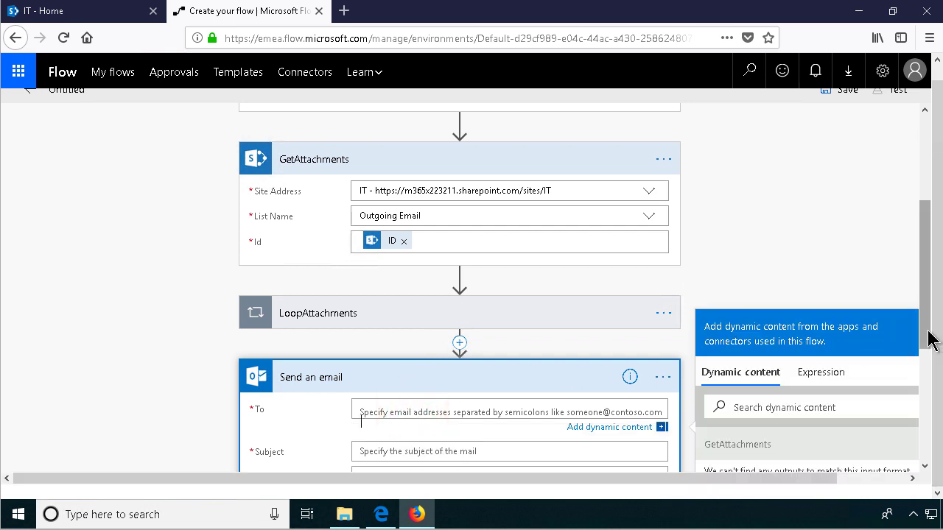
scroll(924, 331, down, 3)
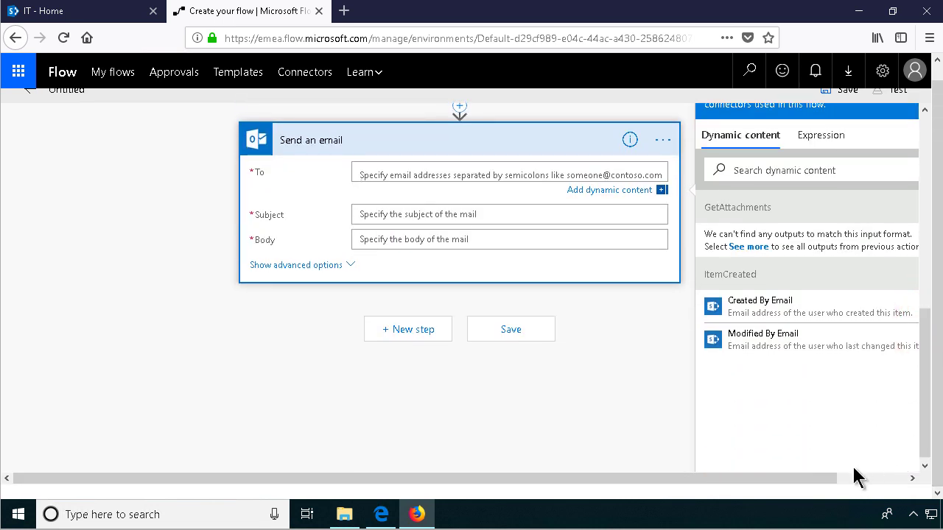
drag(823, 479, 911, 485)
scroll(865, 370, up, 1)
click(886, 362)
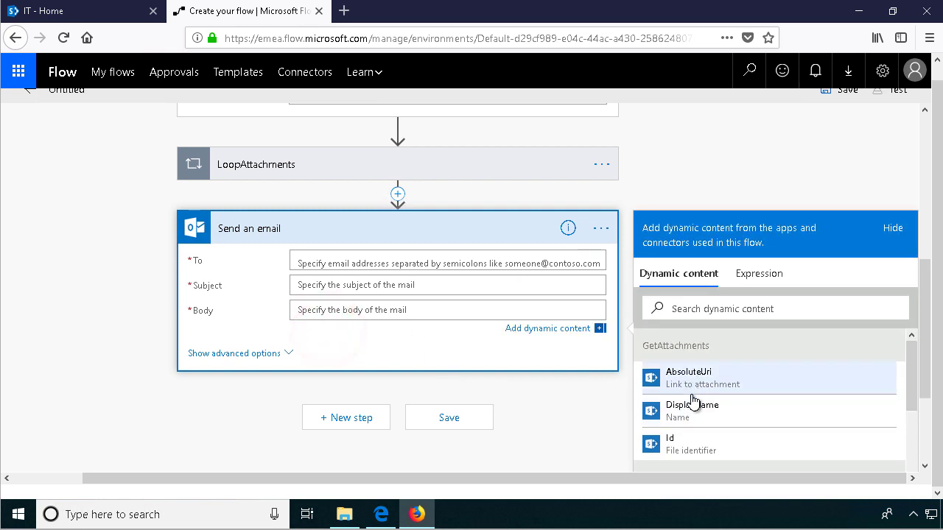
click(707, 310)
text(body)
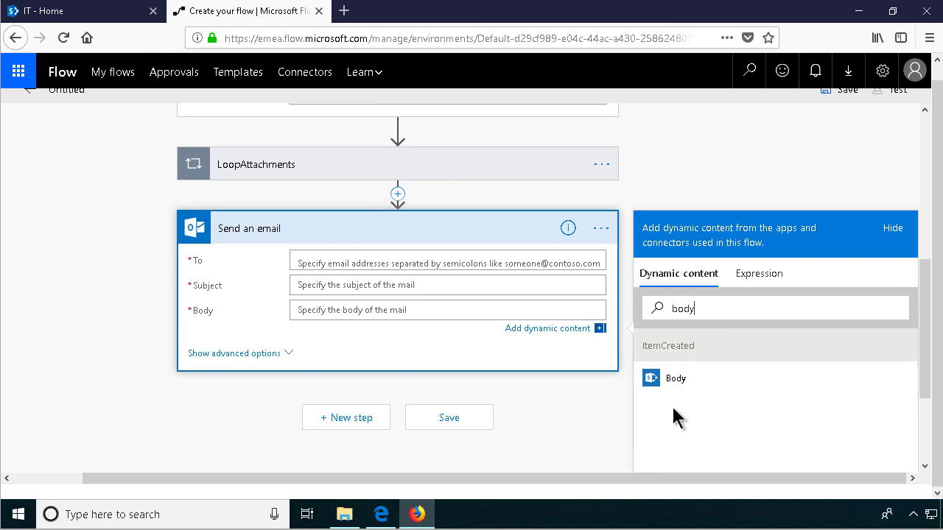
click(686, 382)
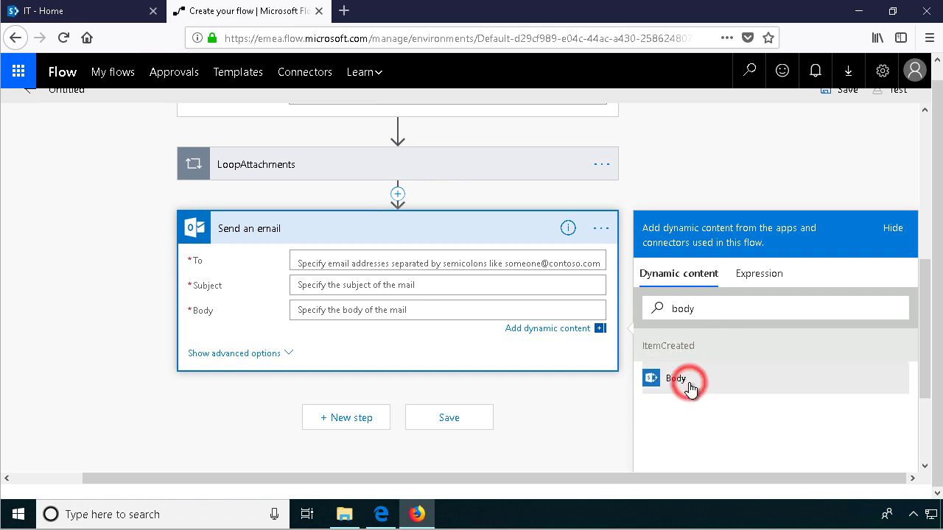
- Fill the email's Subject with the Subject dynamic content from ItemCreated
click(352, 288)
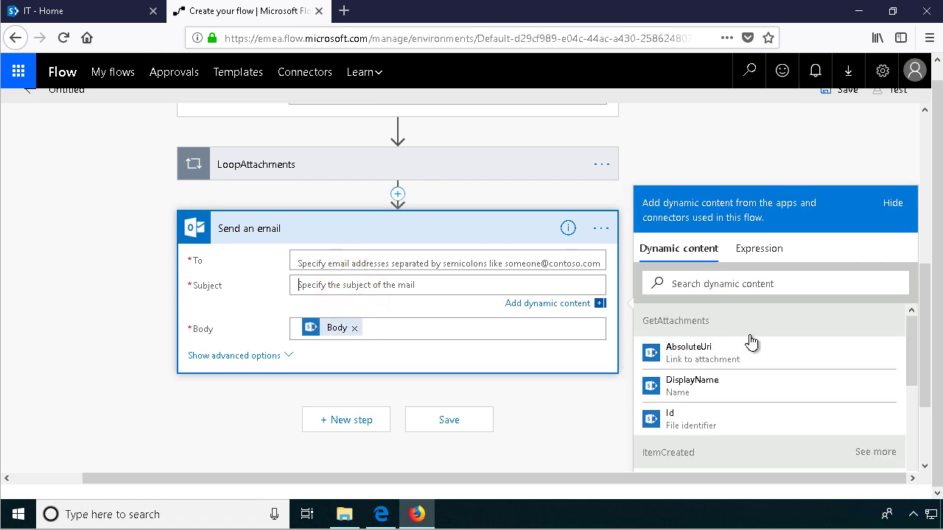
click(700, 283)
text(subje)
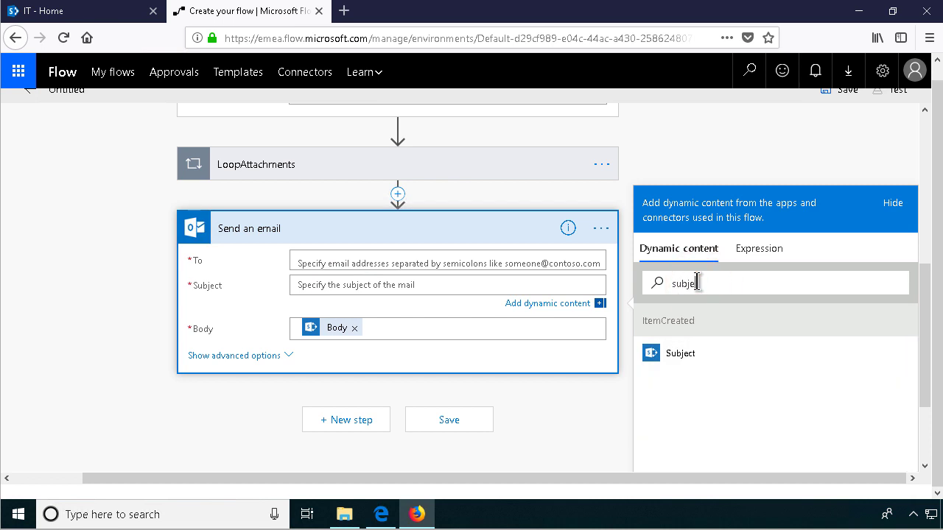
click(691, 356)
- Search all ItemCreated outputs for "to" and insert the To dynamic content as the email's recipient
click(355, 262)
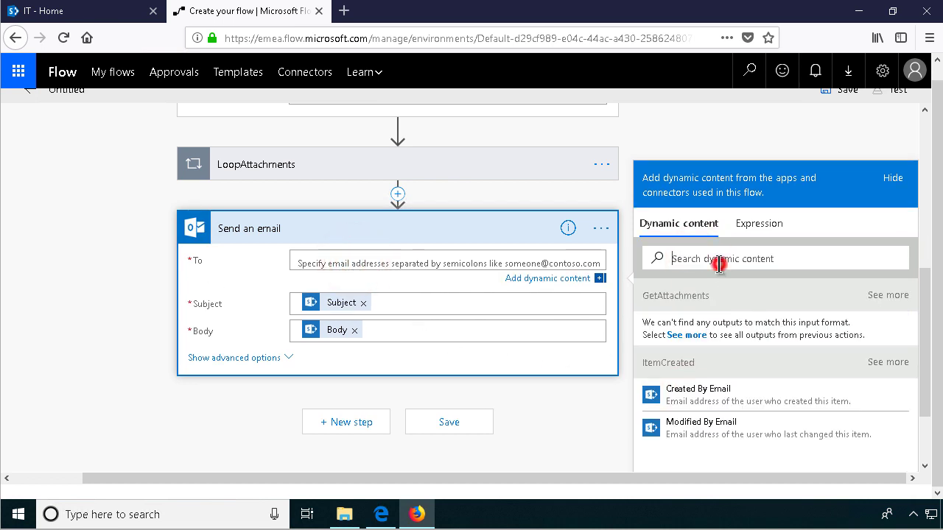
click(719, 265)
text(to)
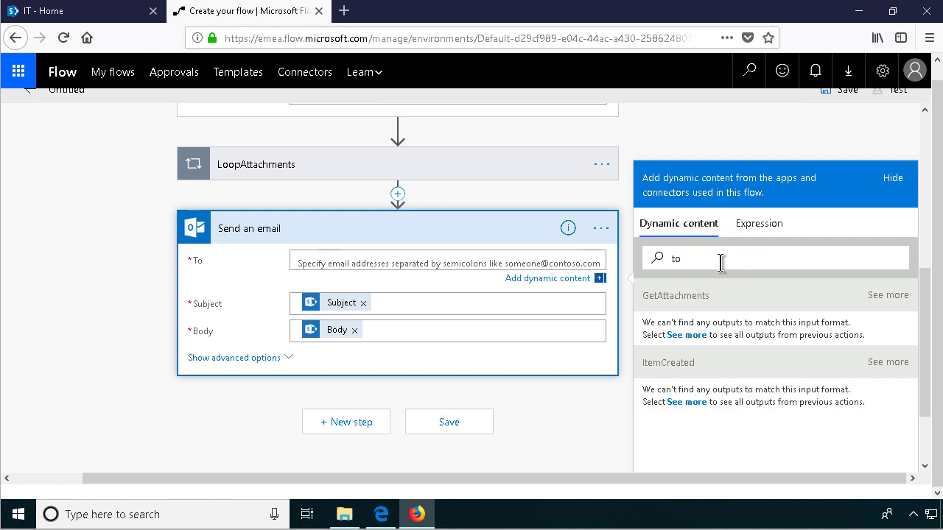
click(887, 362)
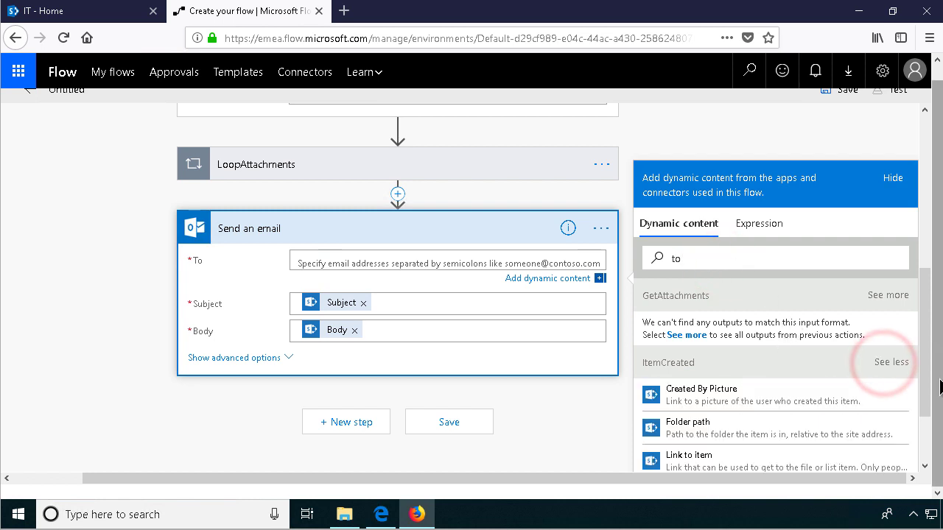
drag(925, 377, 931, 446)
click(696, 435)
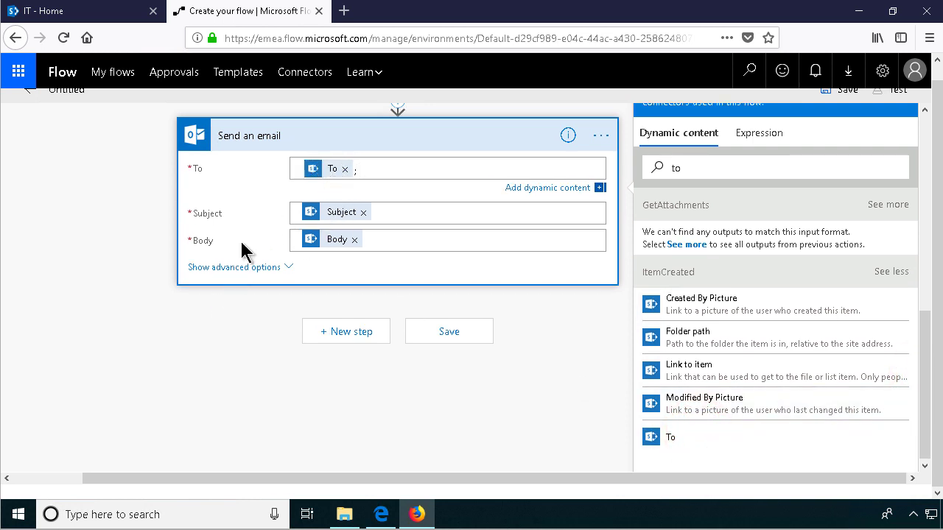
- Show the email action's advanced options and set Is HTML to Yes and Importance to Normal
click(246, 268)
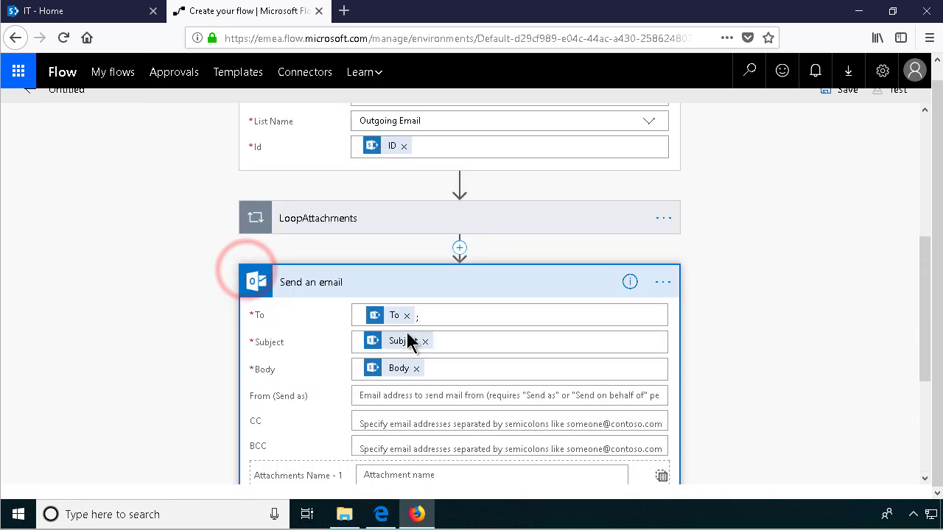
scroll(515, 383, down, 3)
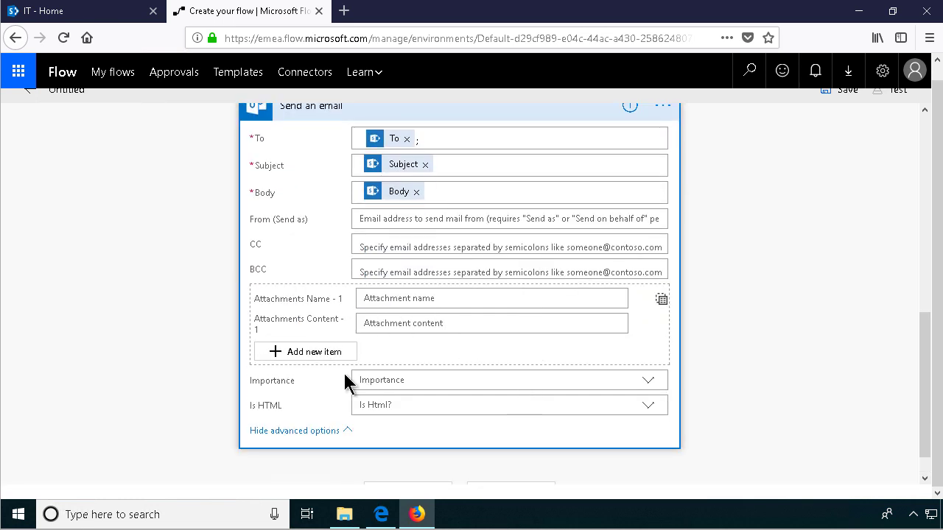
click(648, 412)
click(387, 442)
click(651, 381)
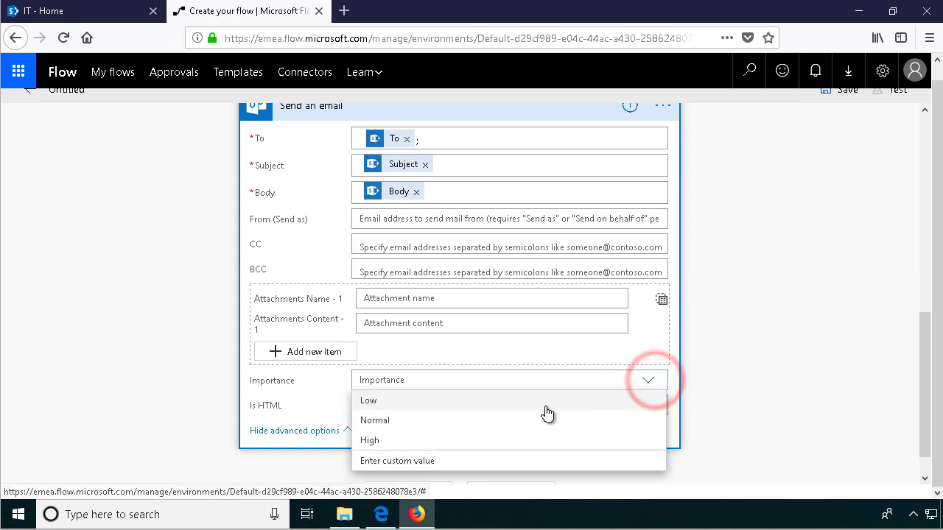
click(376, 422)
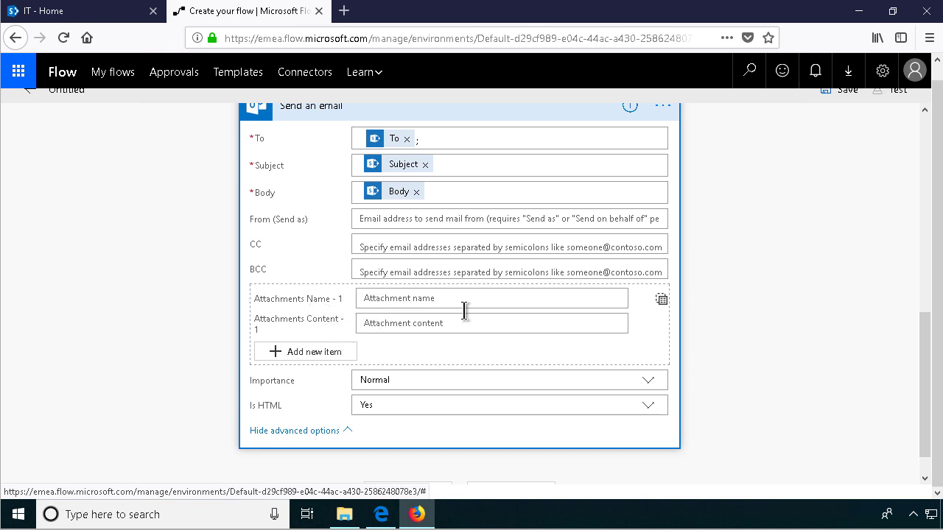
- Switch the email's attachments to input an entire array and insert the Attachments variable there
click(662, 301)
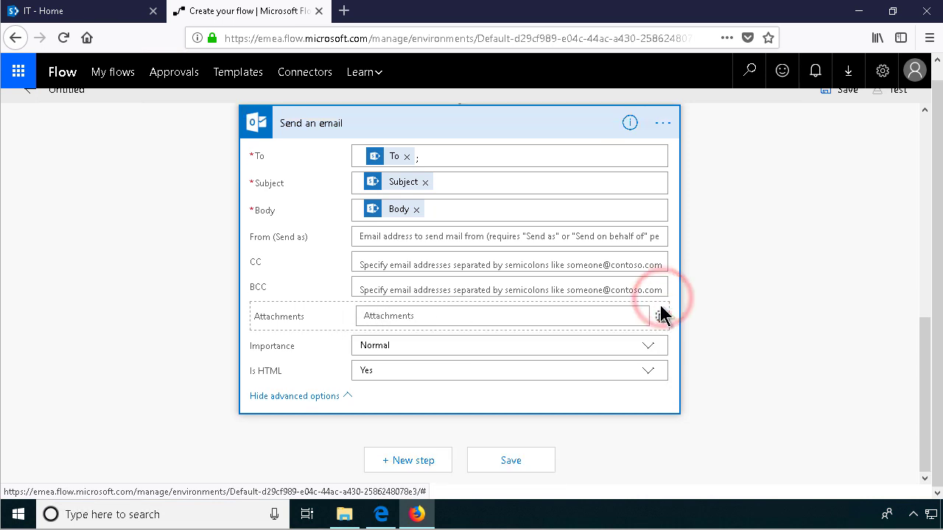
click(661, 318)
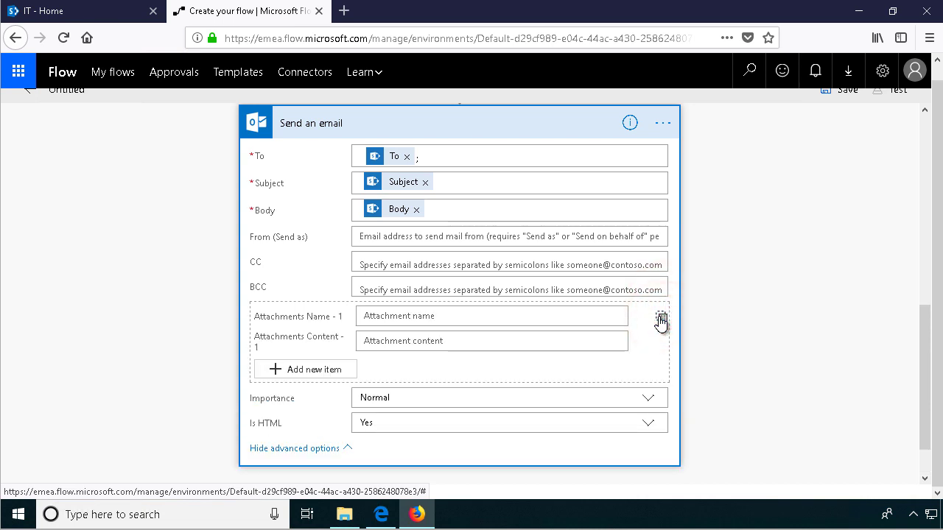
click(660, 318)
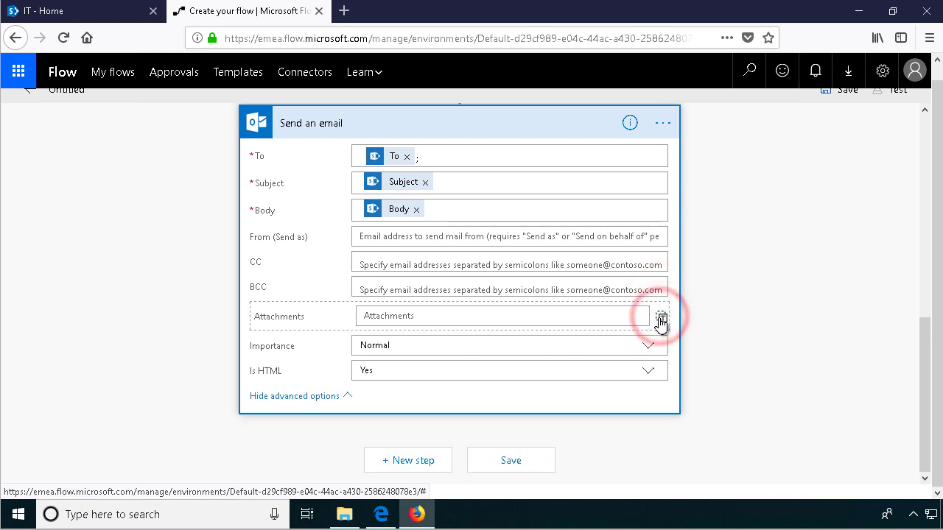
click(371, 317)
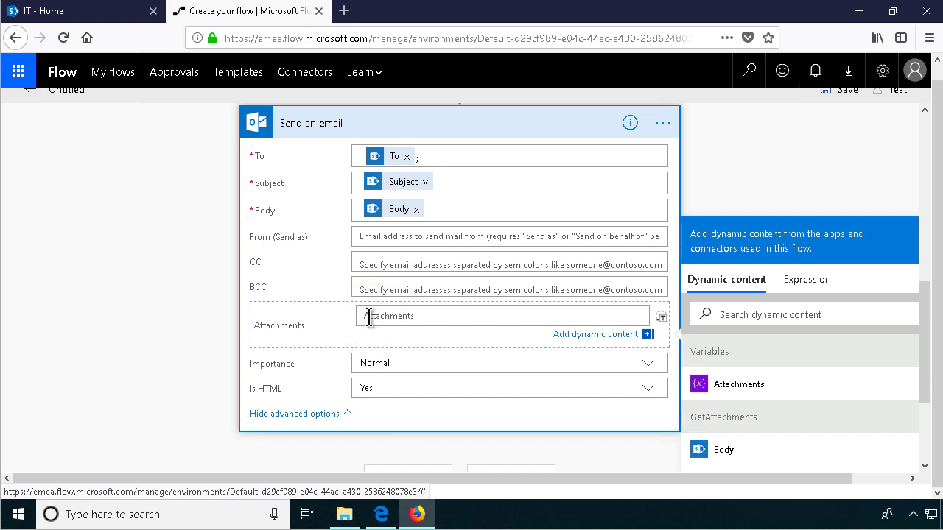
click(738, 386)
- Save the finished flow and rename it SendEmail
scroll(473, 383, up, 5)
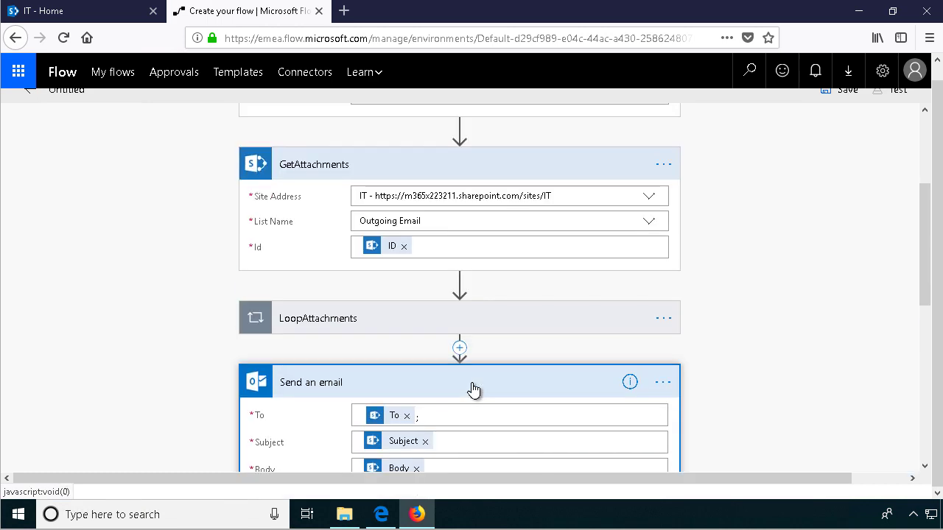
scroll(468, 391, down, 7)
scroll(471, 409, up, 10)
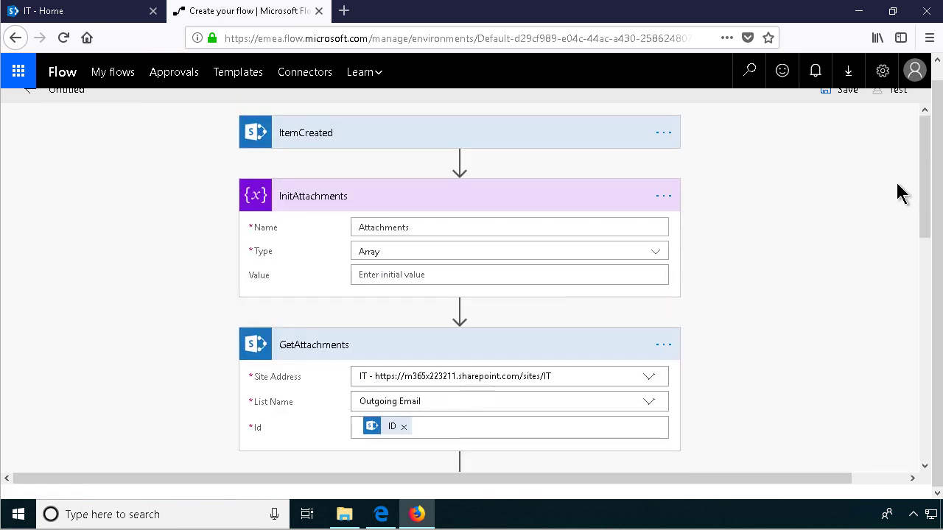
click(924, 118)
click(845, 95)
click(456, 103)
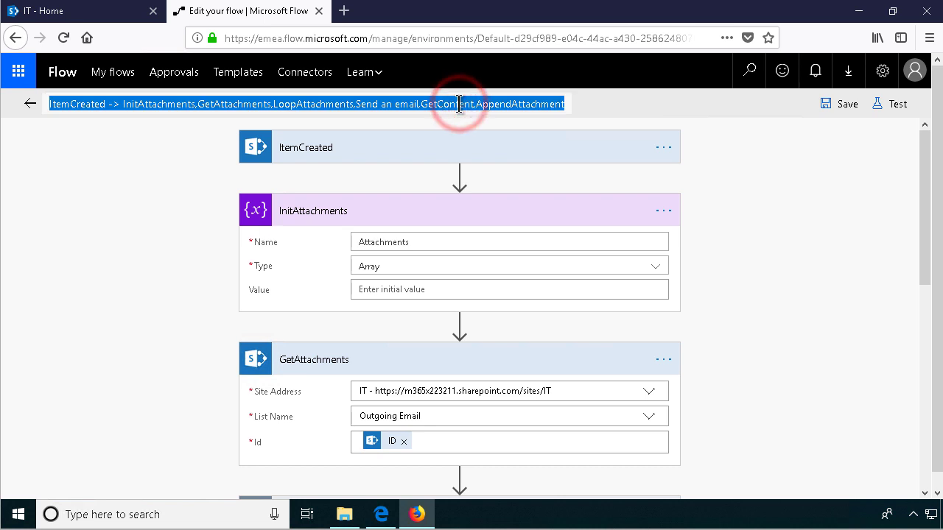
text(SendEmail)
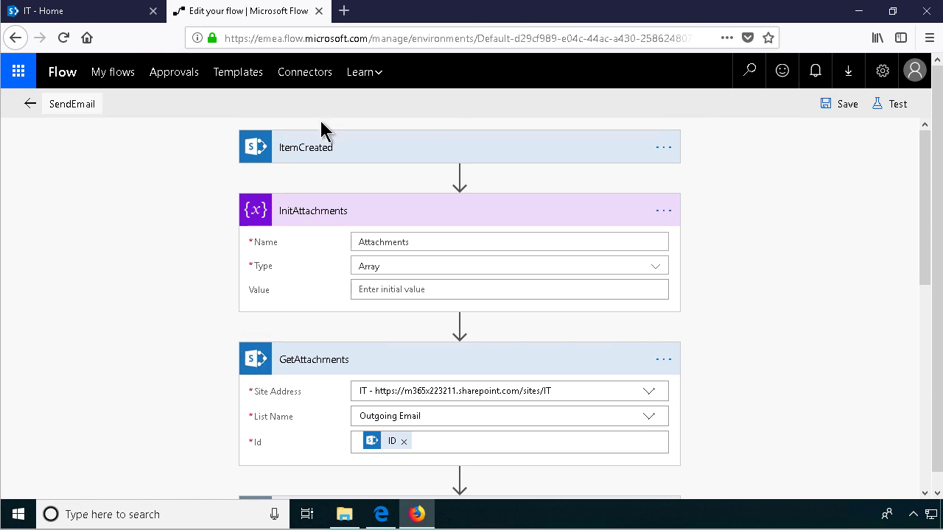
- Save and test the flow with the "I'll perform the trigger action" option
click(891, 104)
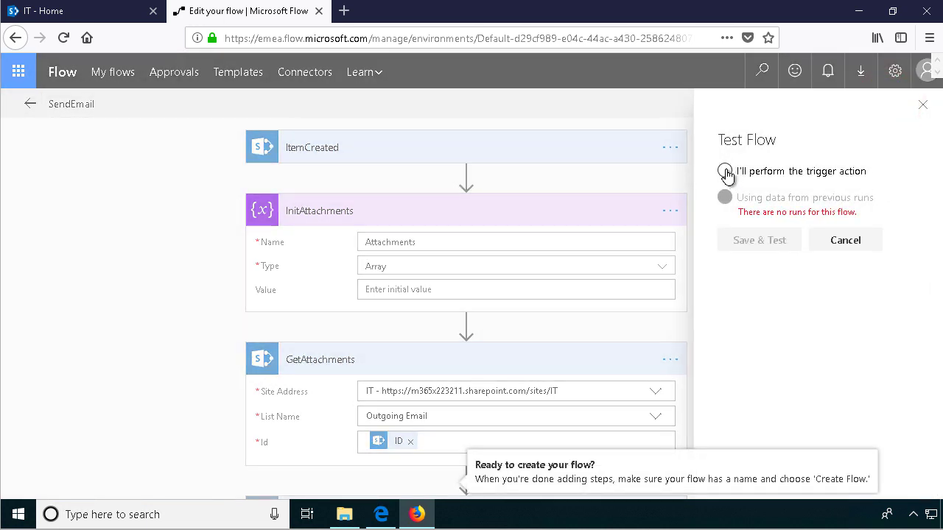
click(725, 171)
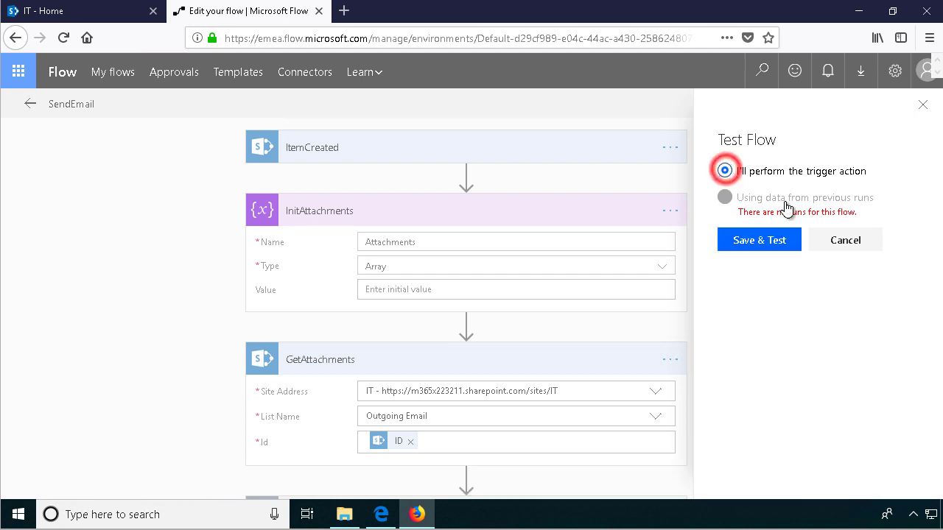
click(773, 248)
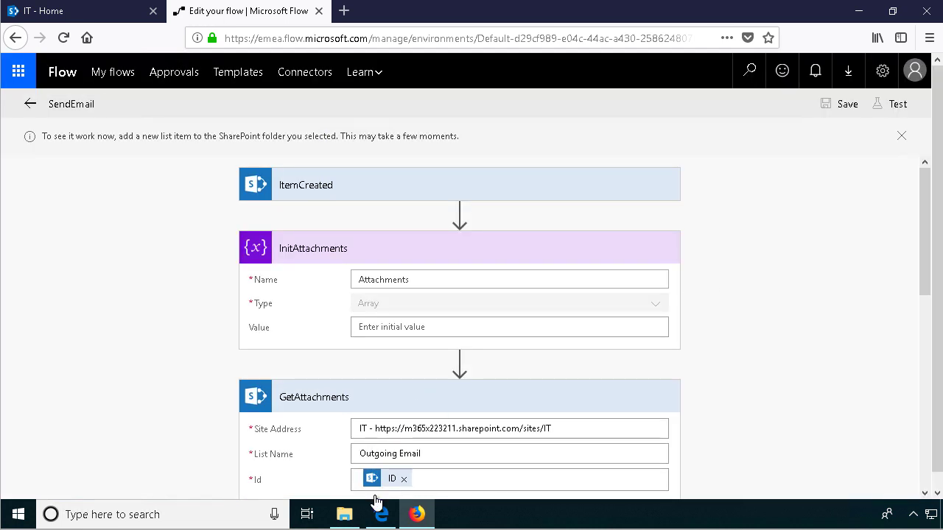
- Switch to the Edge browser and start a new item in the SharePoint Outgoing Email list
click(380, 516)
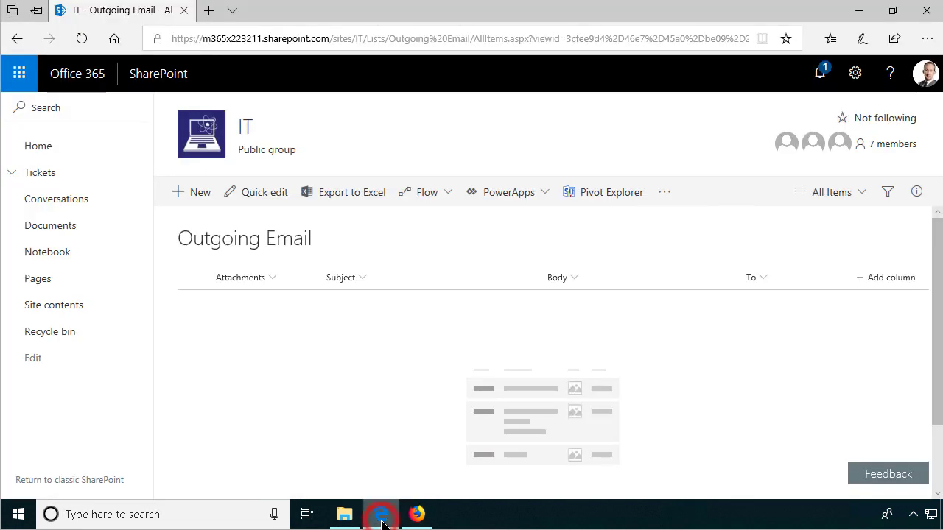
click(205, 194)
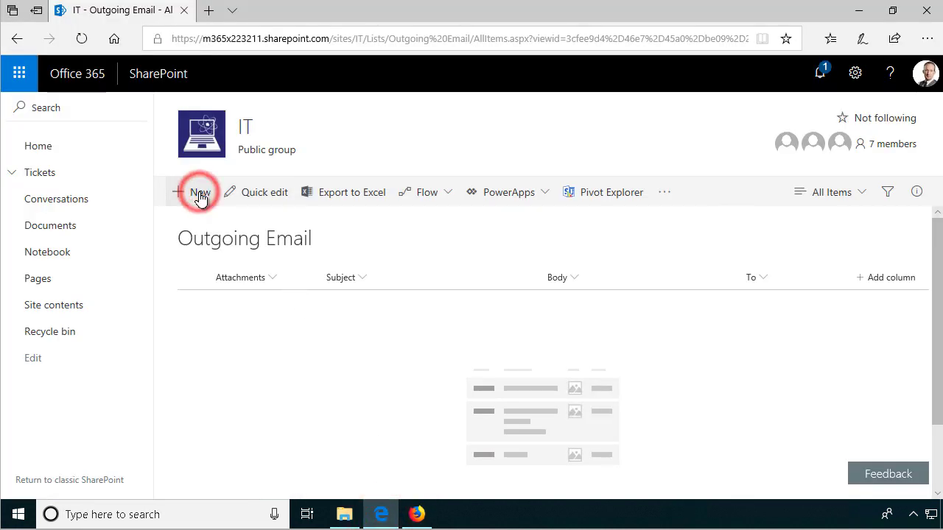
click(548, 209)
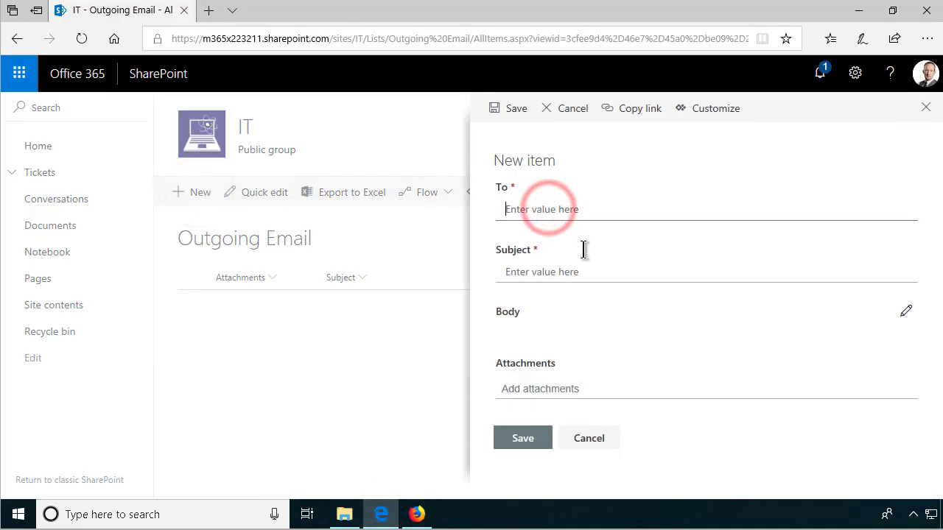
- Copy the signed-in account's e-mail address into the new item's To field and enter "Test Subject" as the subject
click(922, 81)
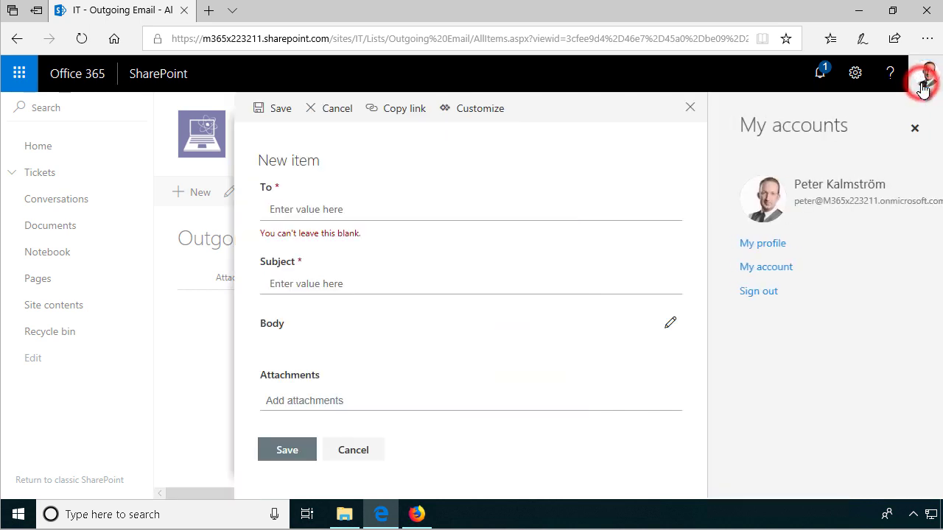
drag(786, 202, 791, 208)
double_click(792, 207)
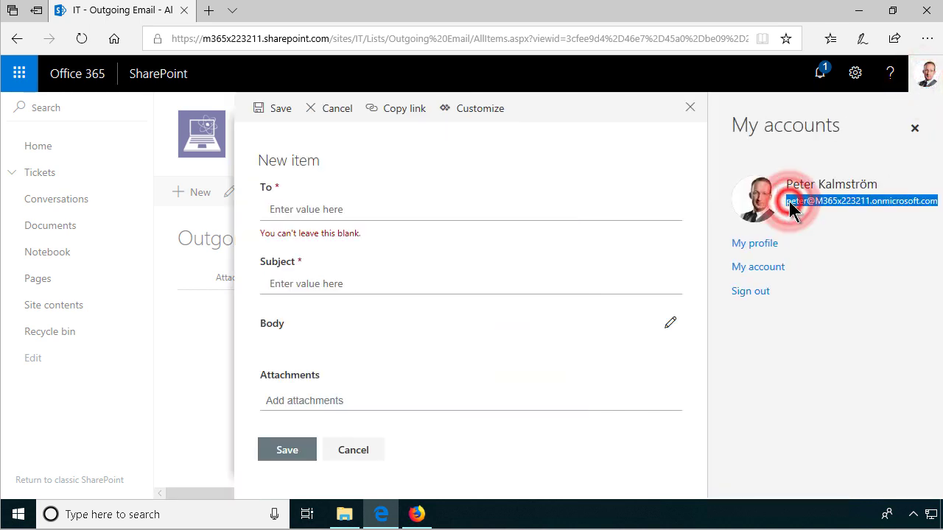
right_click(814, 197)
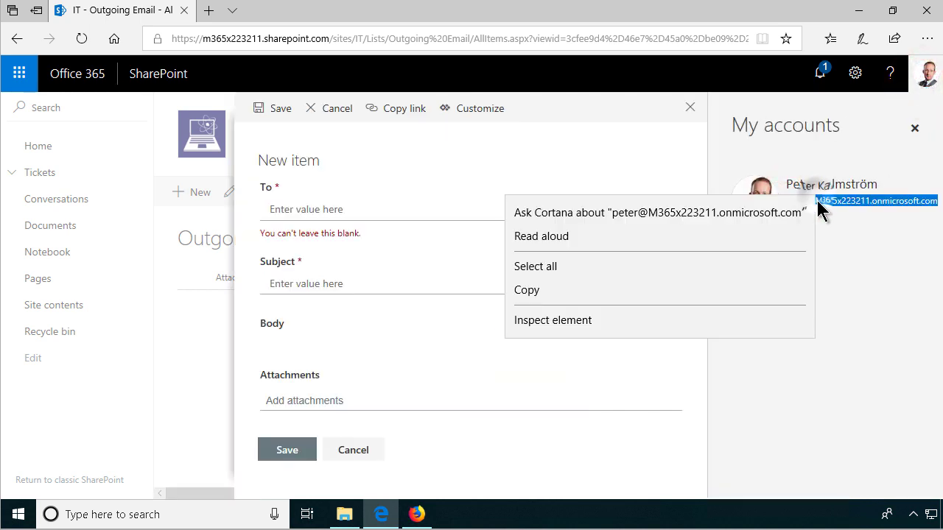
click(557, 290)
click(318, 207)
key(ctrl+v)
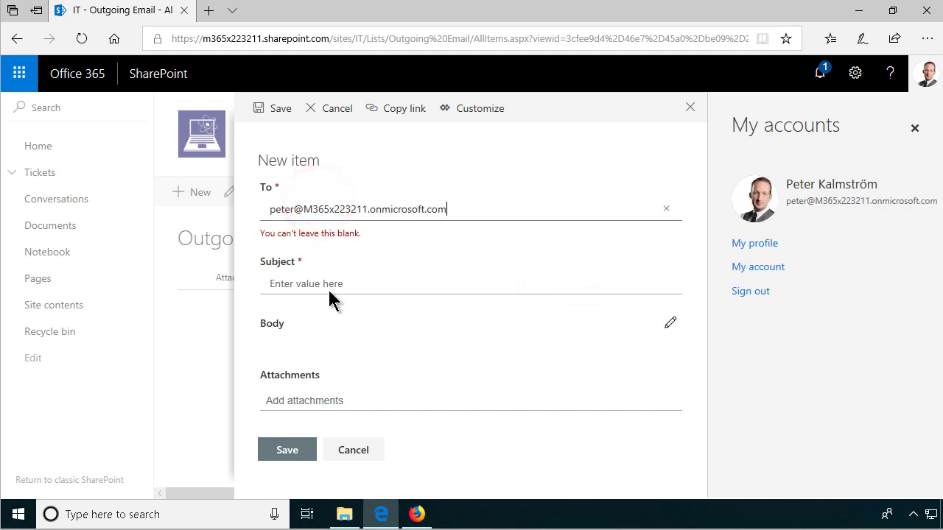
click(324, 286)
text(Test Subject)
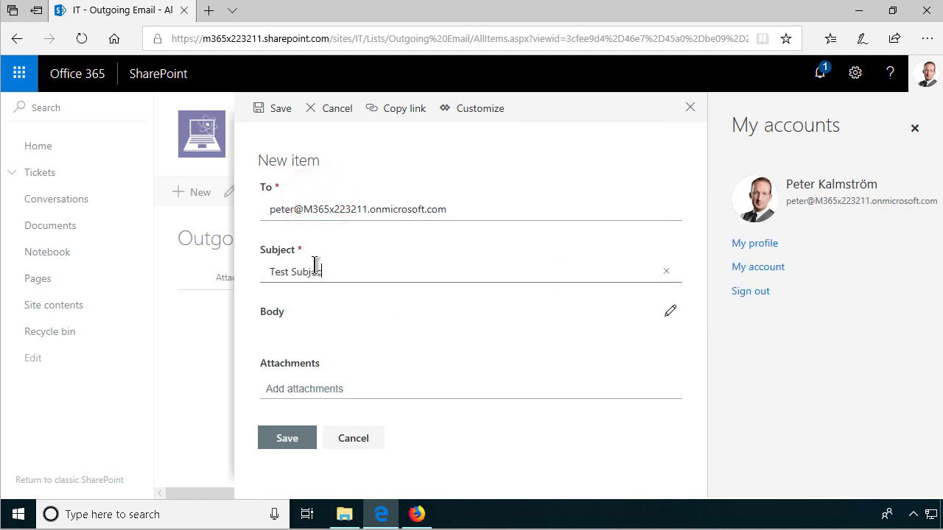
- Enter "Row 1" and "Row 2" on separate lines in the new item's Body and format them as a numbered list
click(666, 310)
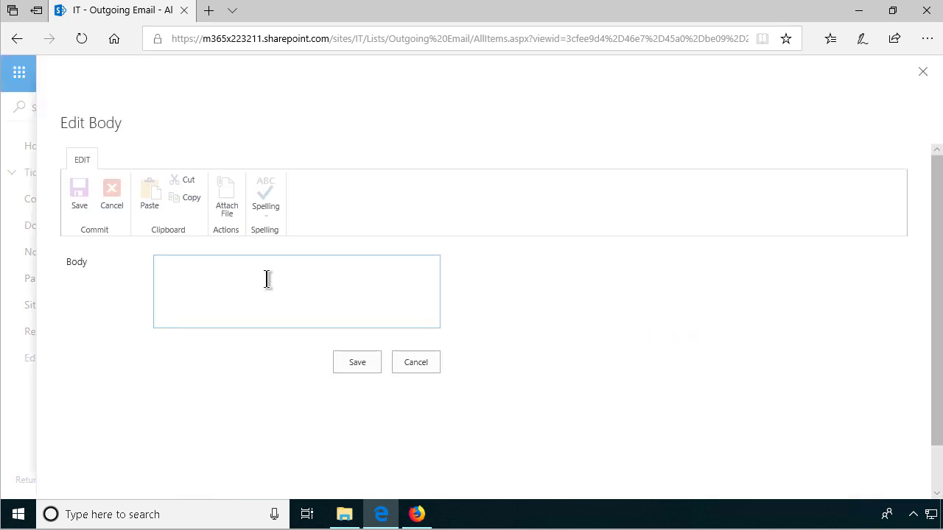
click(190, 274)
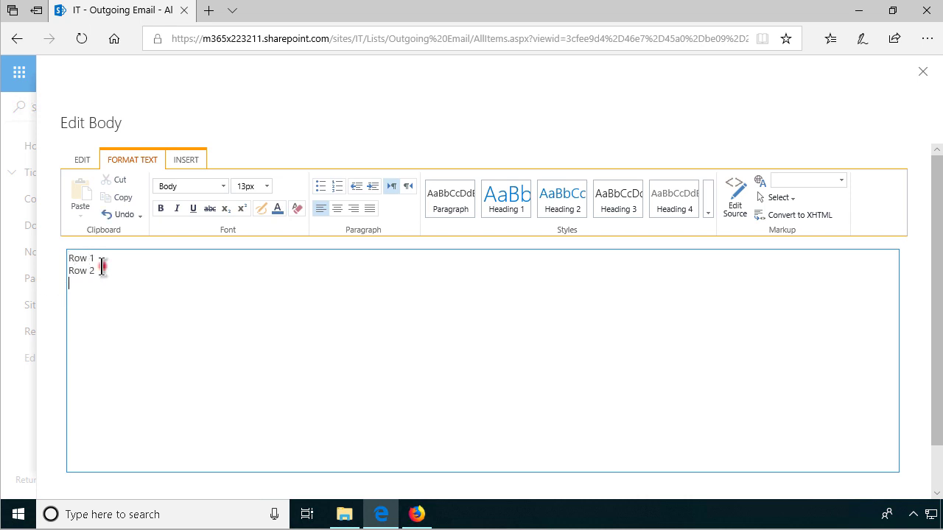
drag(100, 267, 49, 247)
click(332, 186)
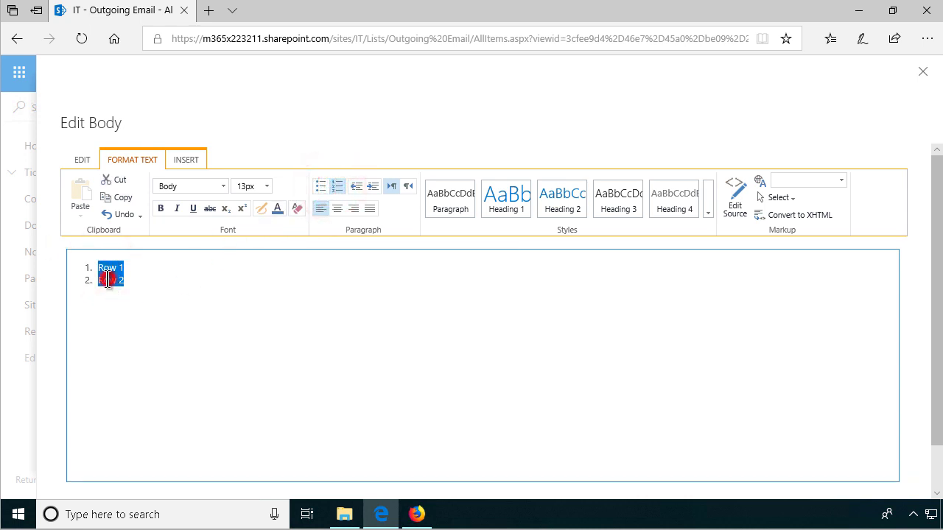
- Colour the word "Row" in the second list line red and save the body text
double_click(108, 279)
click(278, 209)
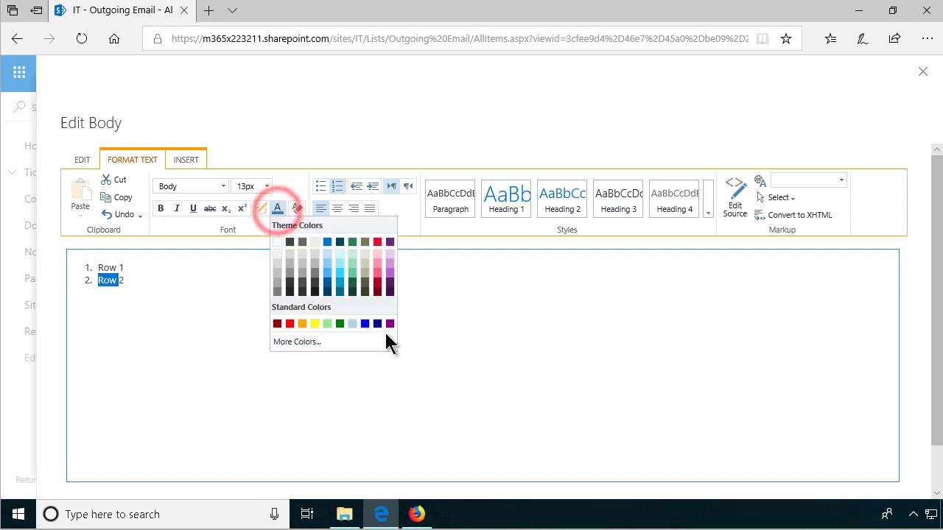
click(290, 325)
click(383, 400)
click(80, 162)
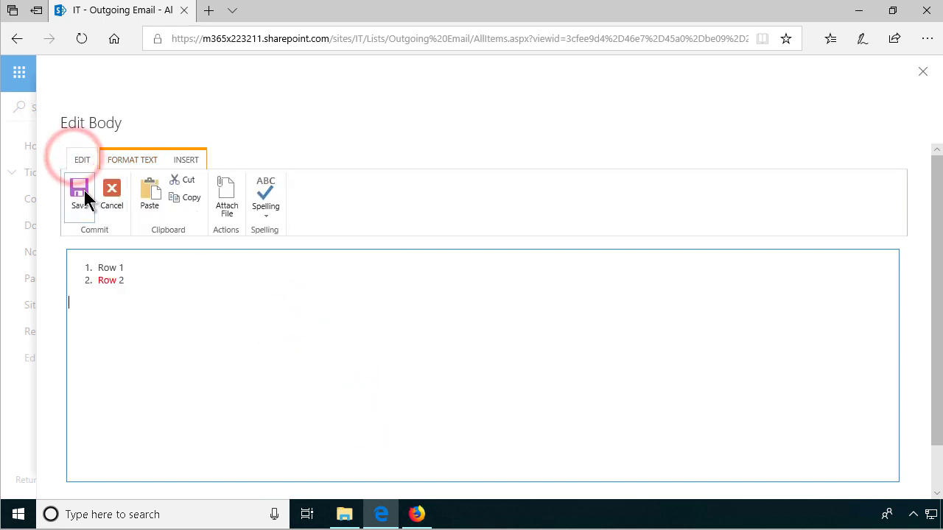
click(84, 190)
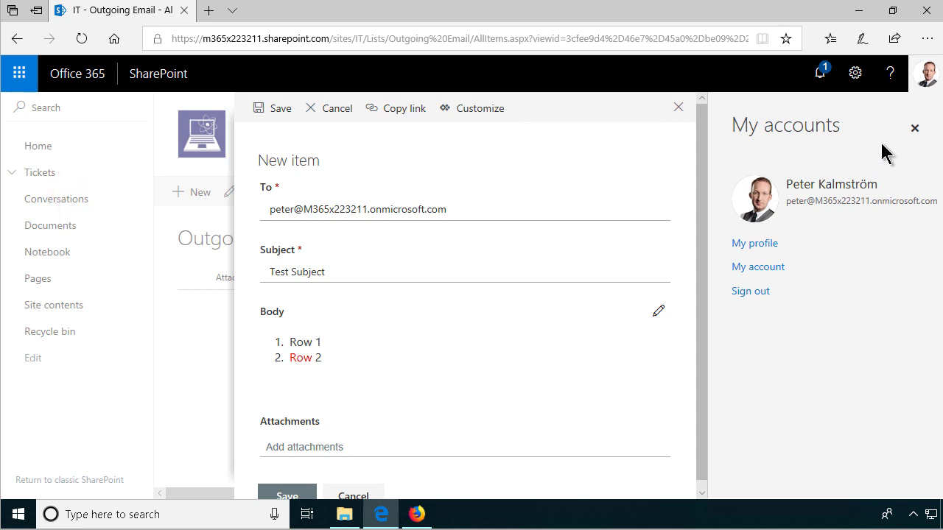
- Close the account pane, attach MSForms120px.pptx and DepartmentsDash.xlsx to the new item, and save it
click(915, 130)
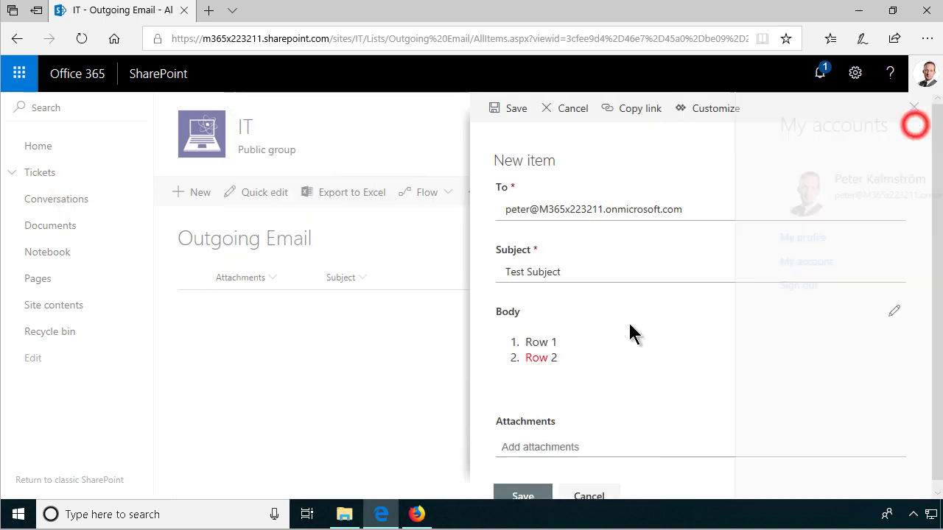
click(557, 449)
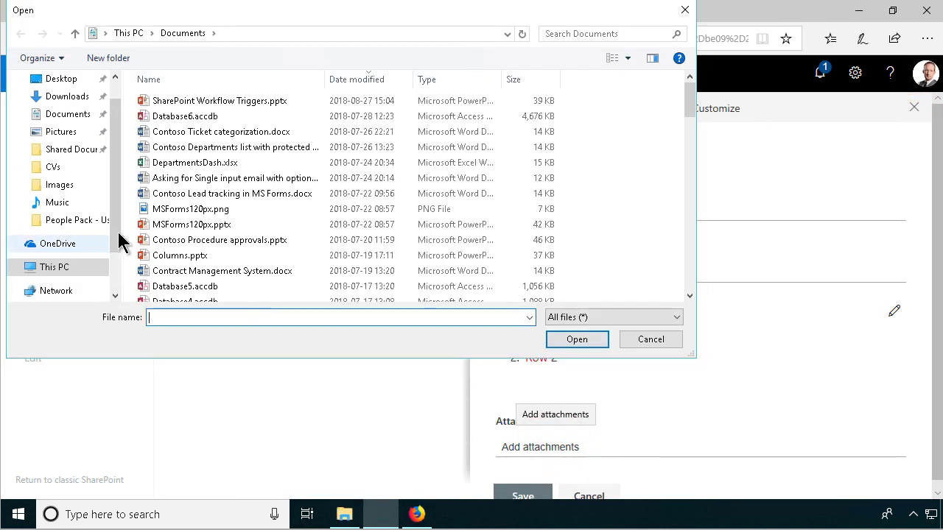
click(171, 224)
click(568, 340)
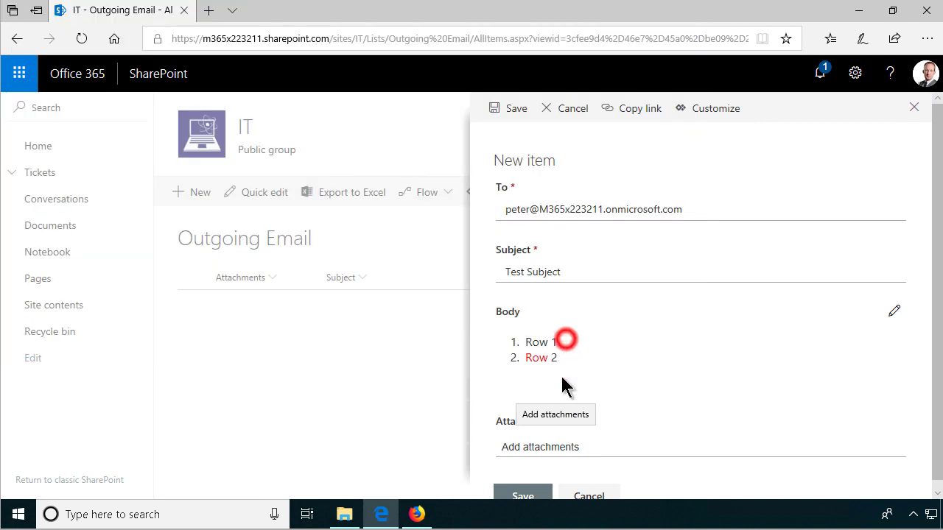
click(551, 473)
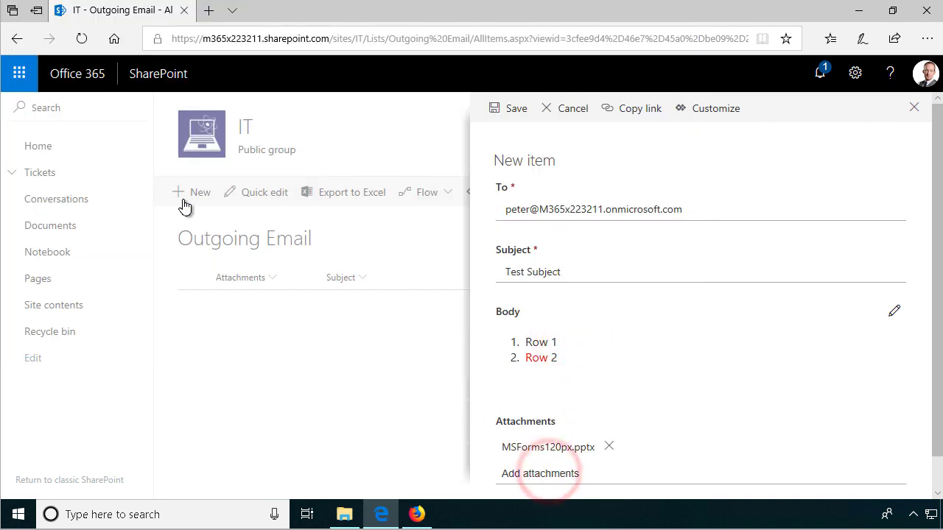
click(187, 161)
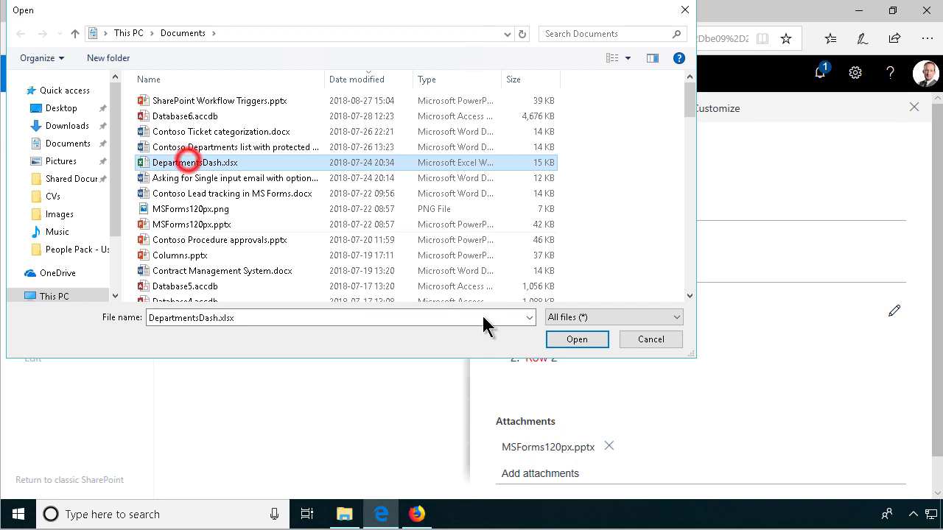
click(575, 342)
drag(933, 386, 933, 445)
click(529, 487)
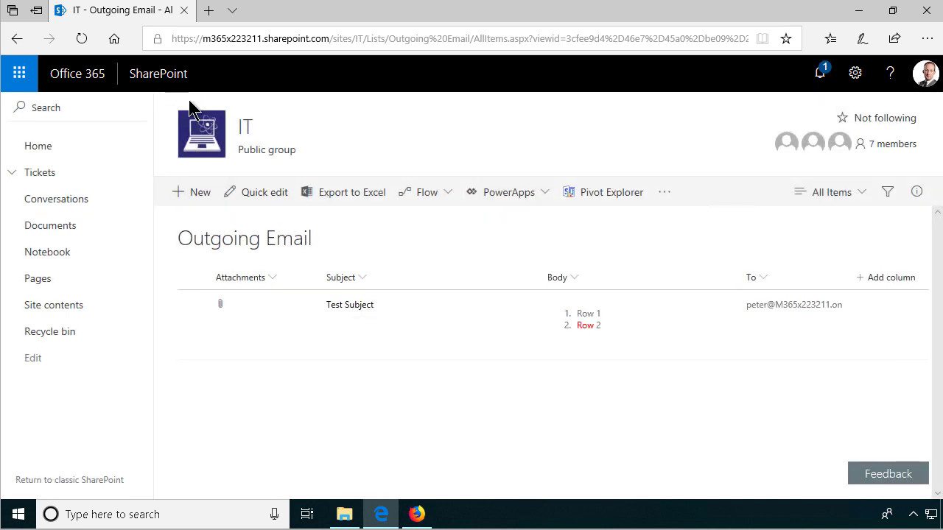
- Switch to Firefox, leave the flow test page and open the latest run from the SendEmail flow's run history
click(419, 517)
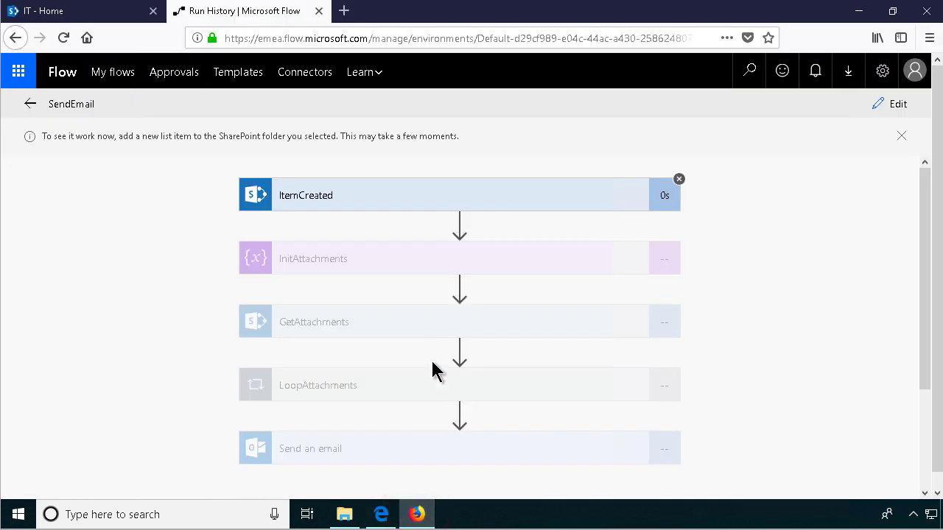
scroll(700, 382, down, 3)
scroll(700, 381, up, 3)
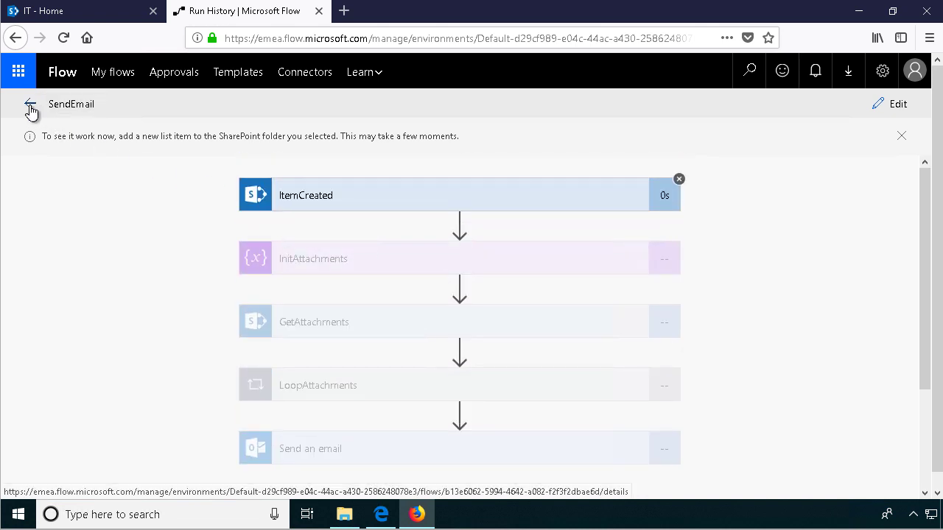
click(116, 74)
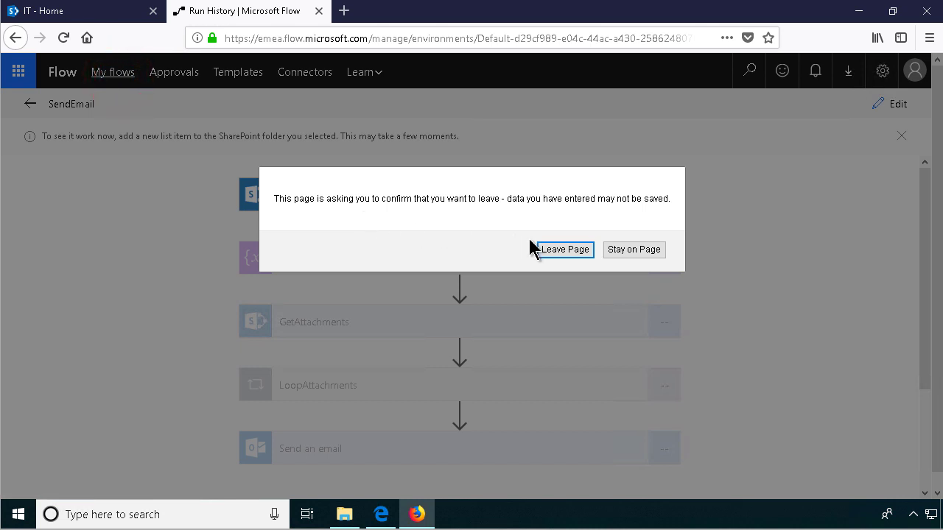
click(565, 249)
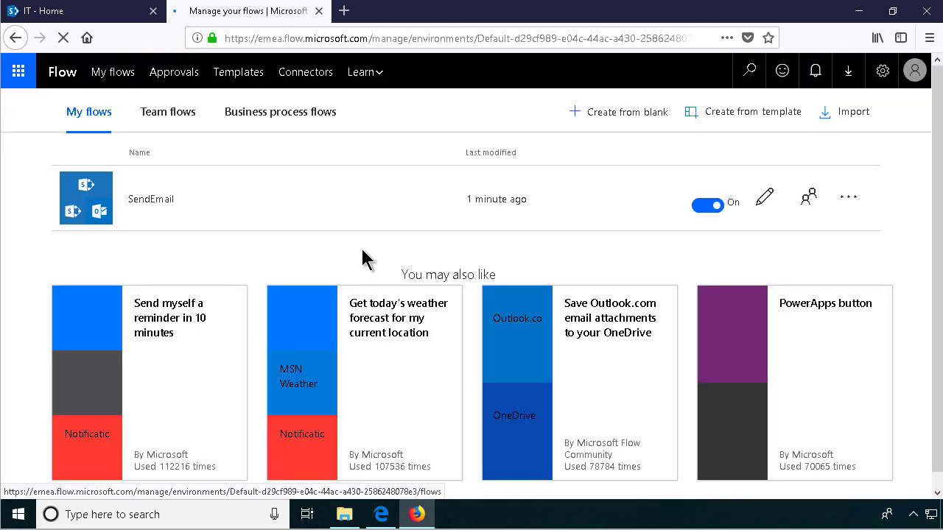
click(153, 201)
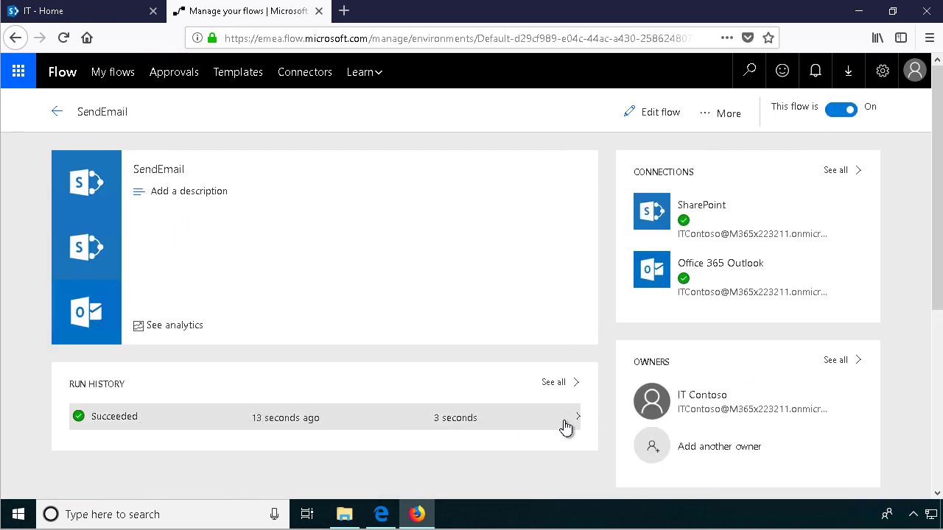
click(565, 417)
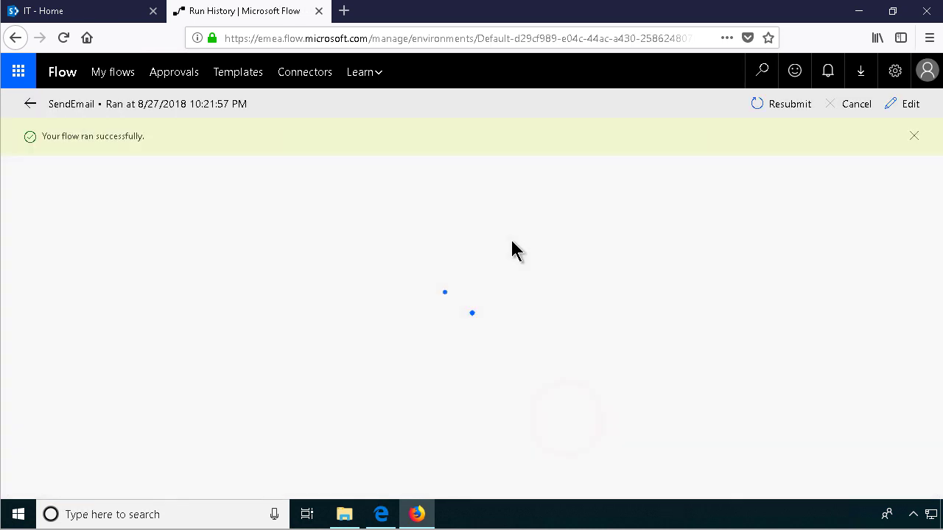
- Examine the AppendAttachment inputs inside LoopAttachments for the first attachment's name and content bytes
scroll(463, 315, down, 3)
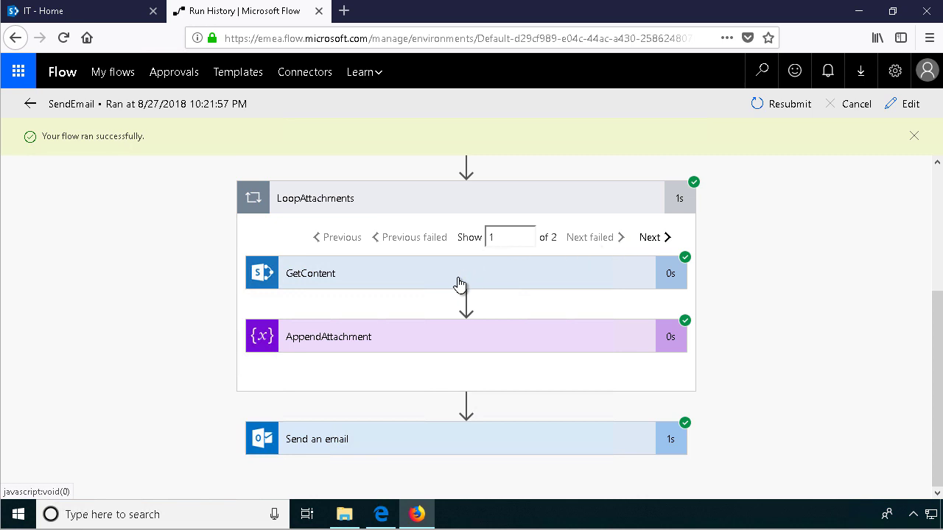
click(440, 341)
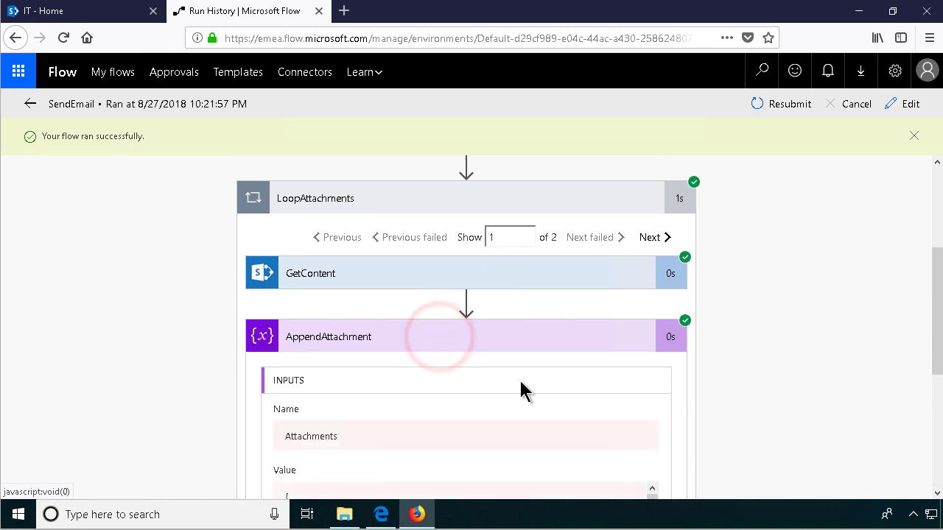
scroll(522, 393, down, 3)
scroll(340, 353, down, 3)
scroll(379, 354, up, 3)
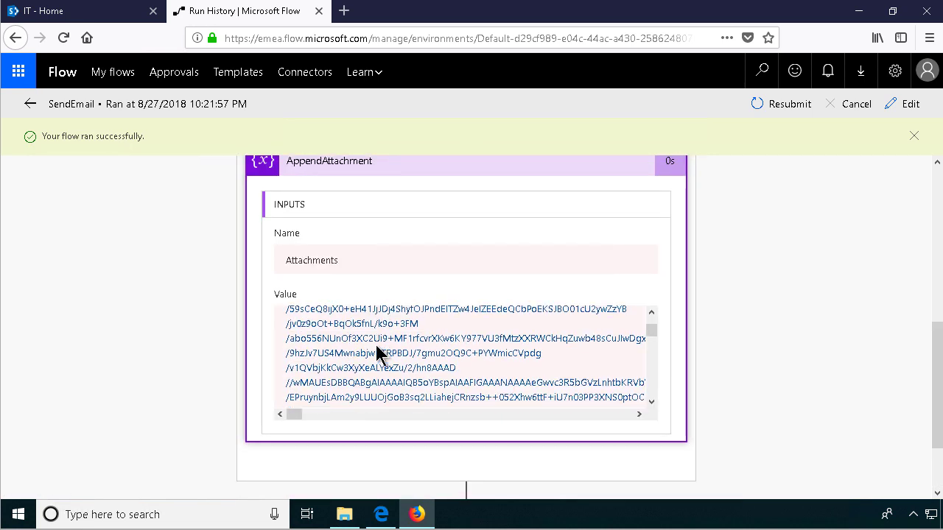
scroll(385, 346, up, 2)
scroll(390, 361, up, 4)
scroll(458, 394, down, 5)
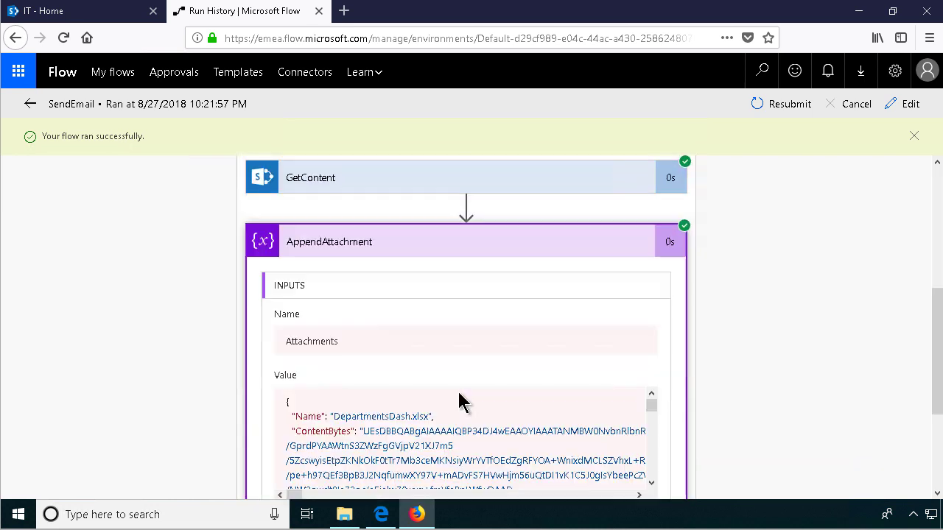
scroll(460, 390, up, 5)
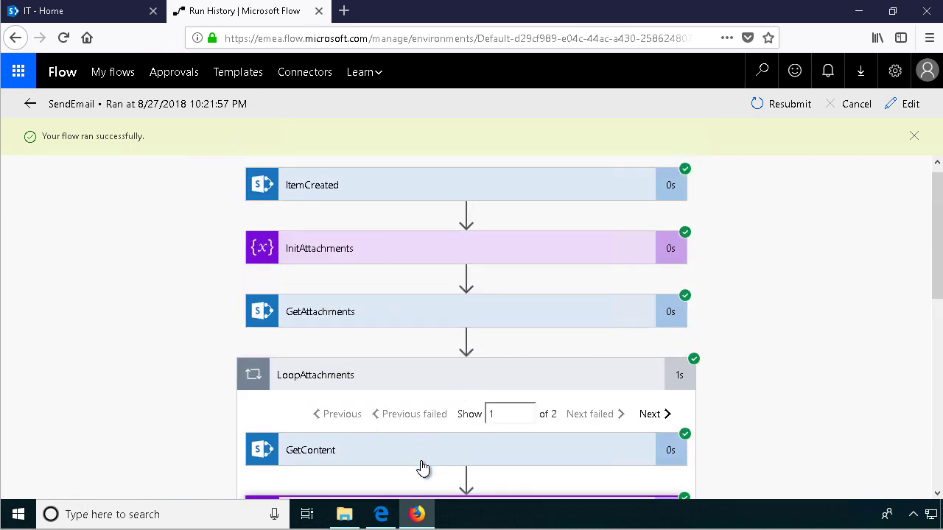
- Switch to Edge, open Outlook from the Office 365 apps and read the "Test Subject" message in the inbox
click(381, 514)
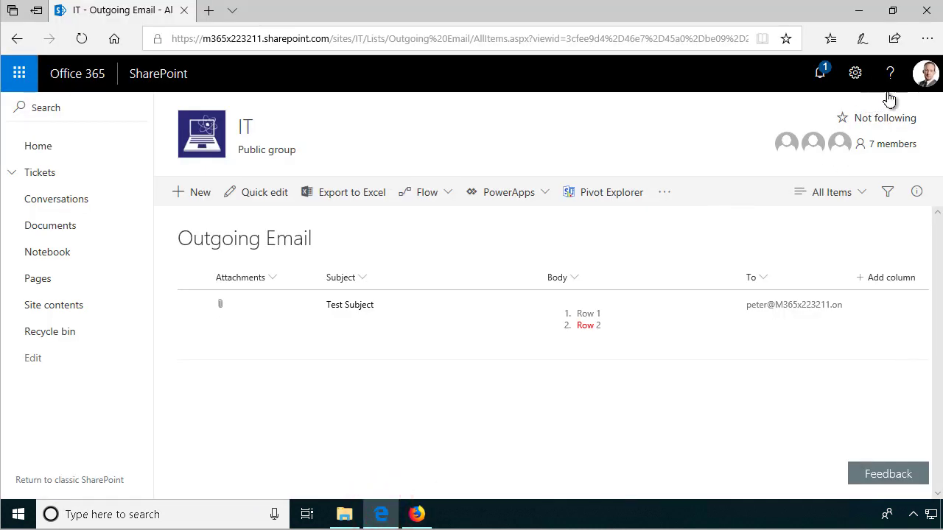
click(19, 74)
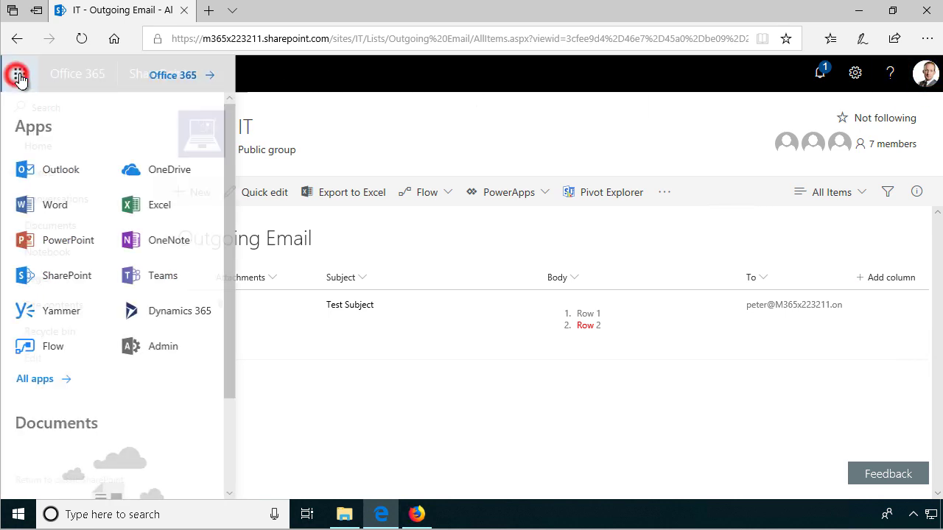
click(102, 166)
click(100, 194)
click(252, 11)
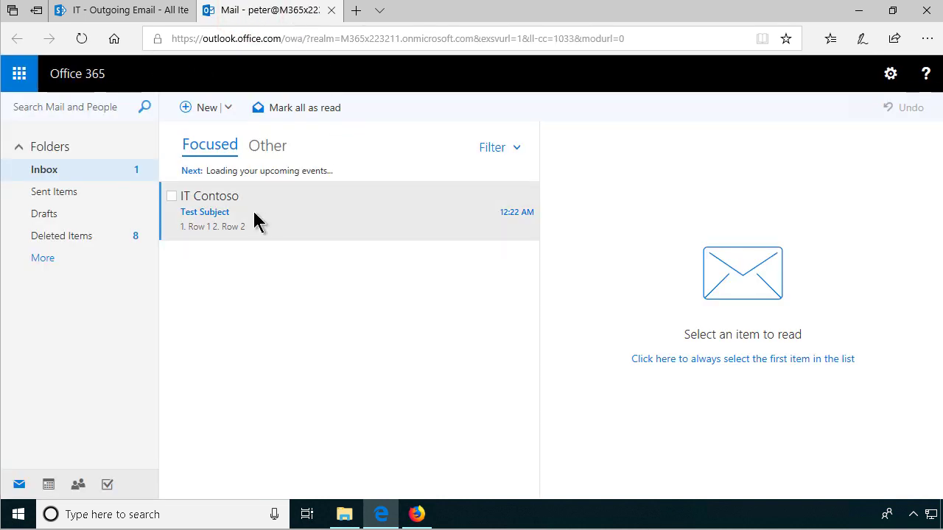
click(253, 212)
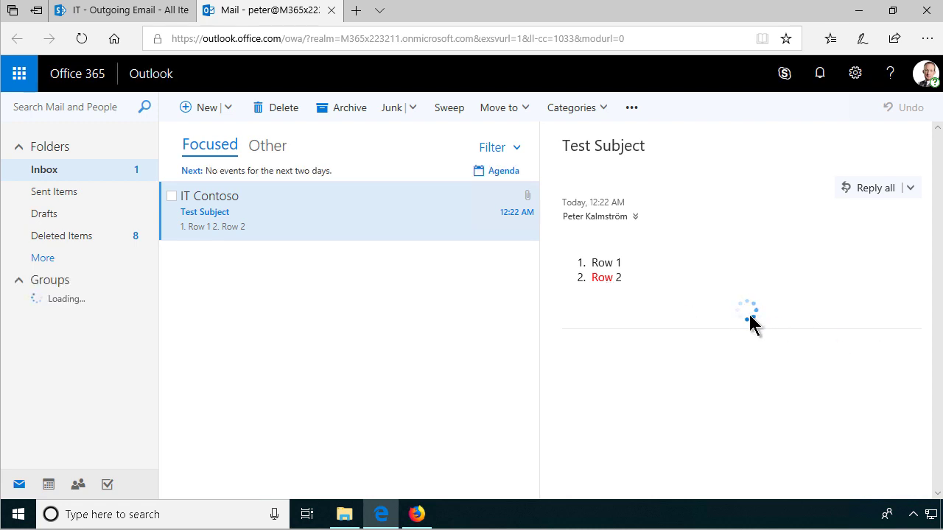
click(496, 223)
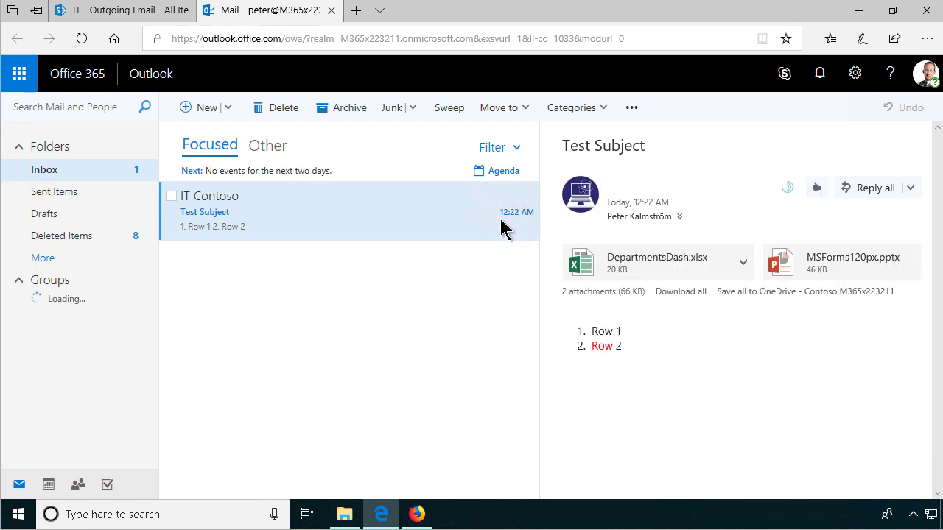
- Preview the DepartmentsDash.xlsx attachment, check the sender's contact card, and close the preview
click(653, 261)
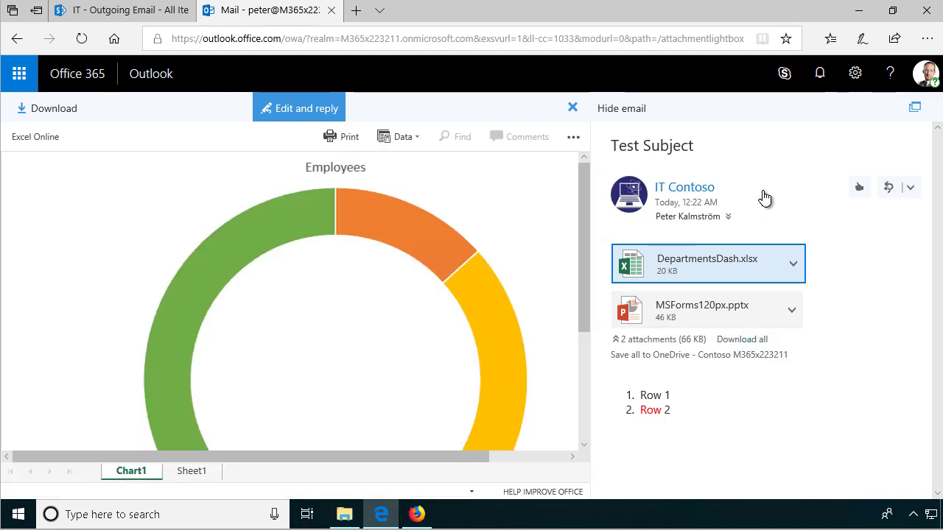
mouse_move(688, 185)
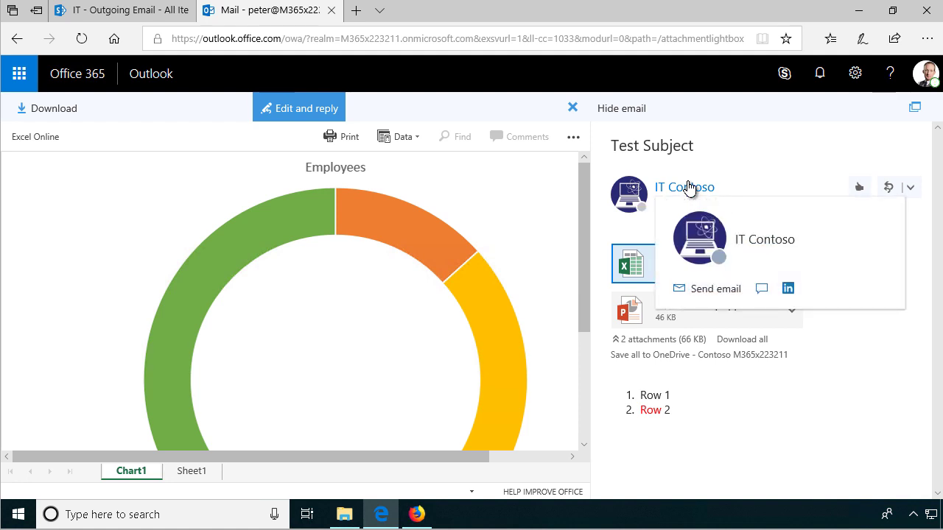
click(574, 109)
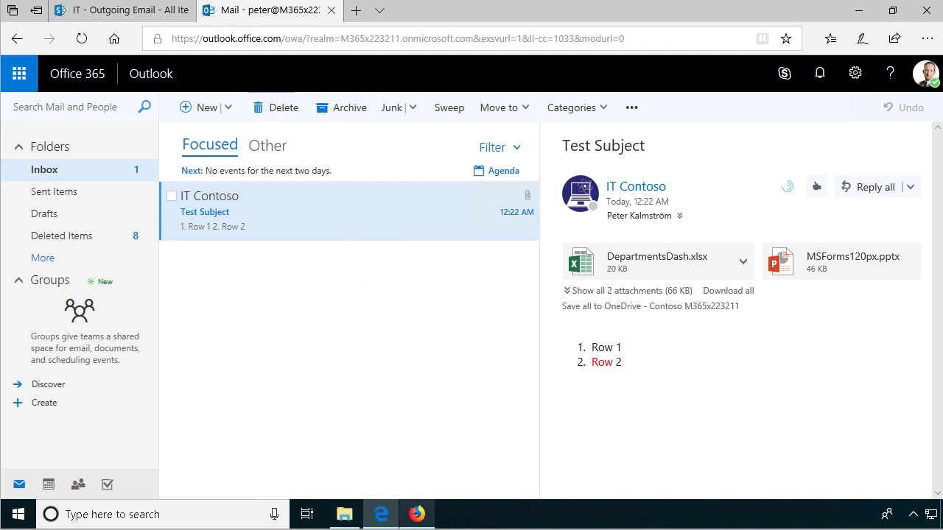
- Switch to Firefox, open the SendEmail flow for editing and review the InitAttachments and GetAttachments settings
mouse_move(418, 516)
click(461, 475)
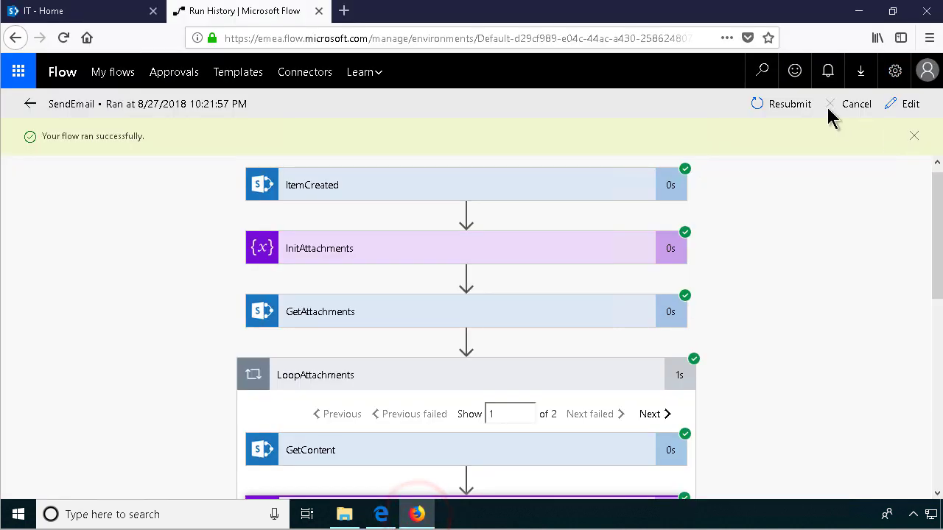
click(911, 104)
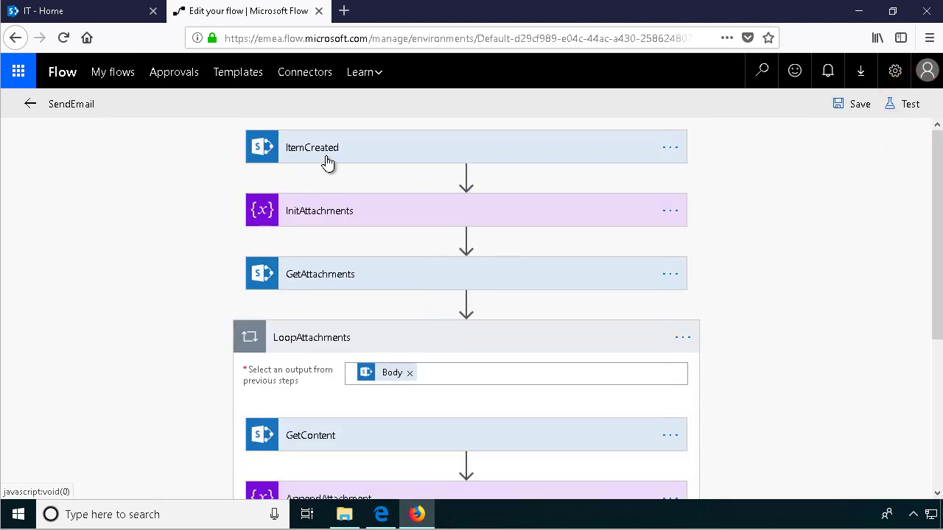
click(386, 212)
click(385, 212)
click(369, 274)
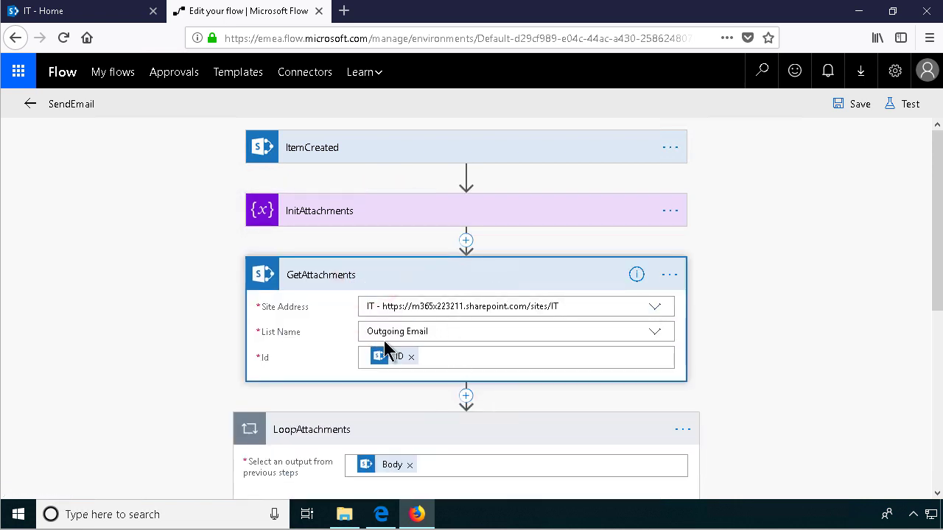
click(394, 278)
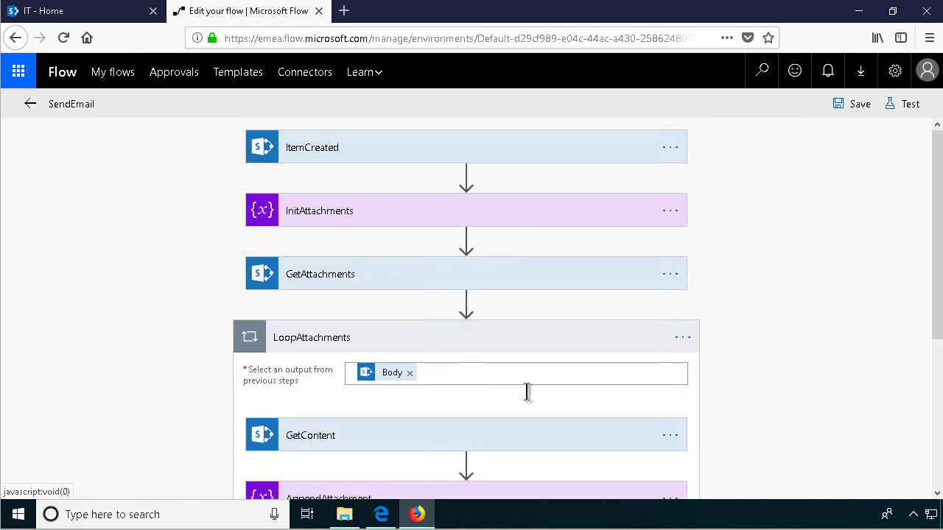
- Review the GetContent action's site, list, Id and File Identifier settings inside LoopAttachments, and collapse the action
scroll(524, 404, down, 2)
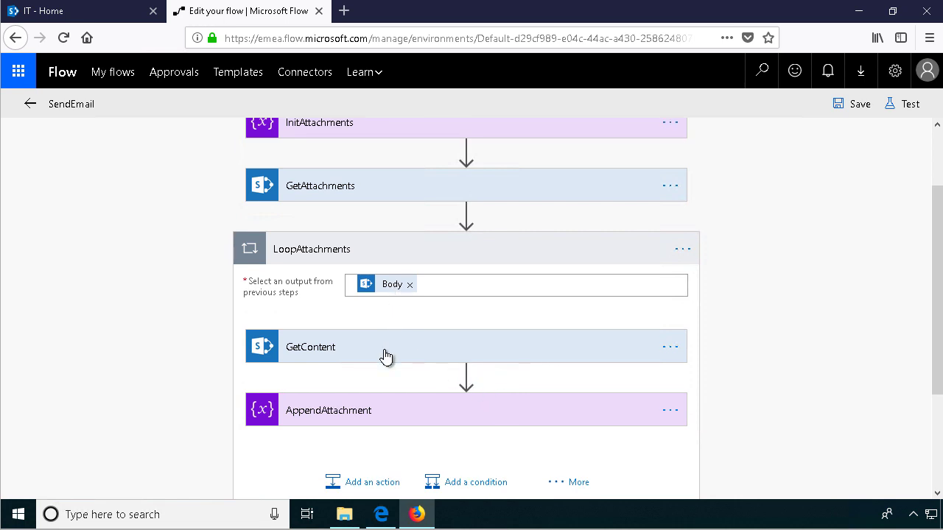
click(384, 355)
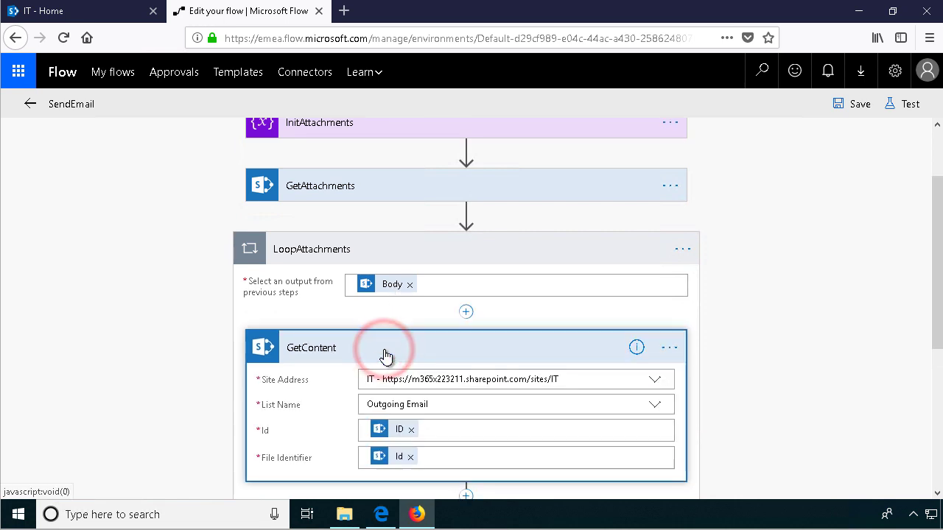
click(385, 352)
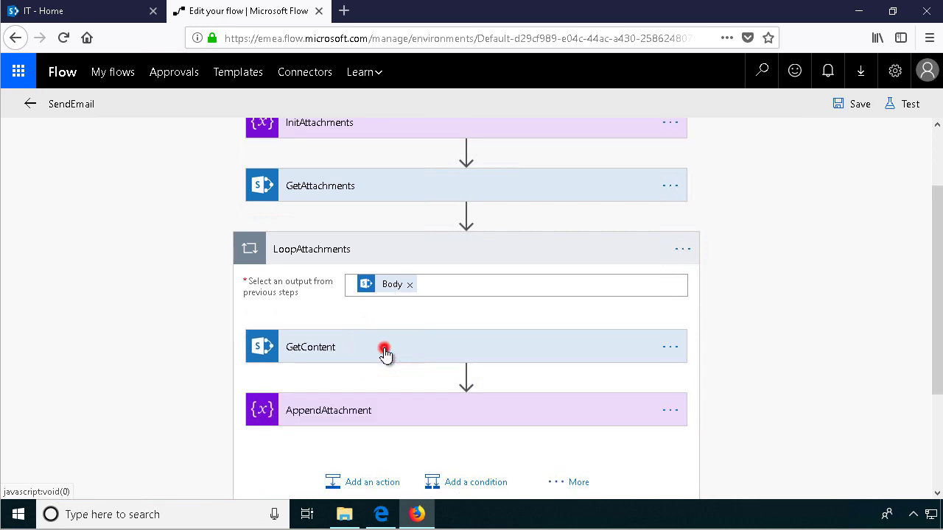
click(385, 352)
click(384, 350)
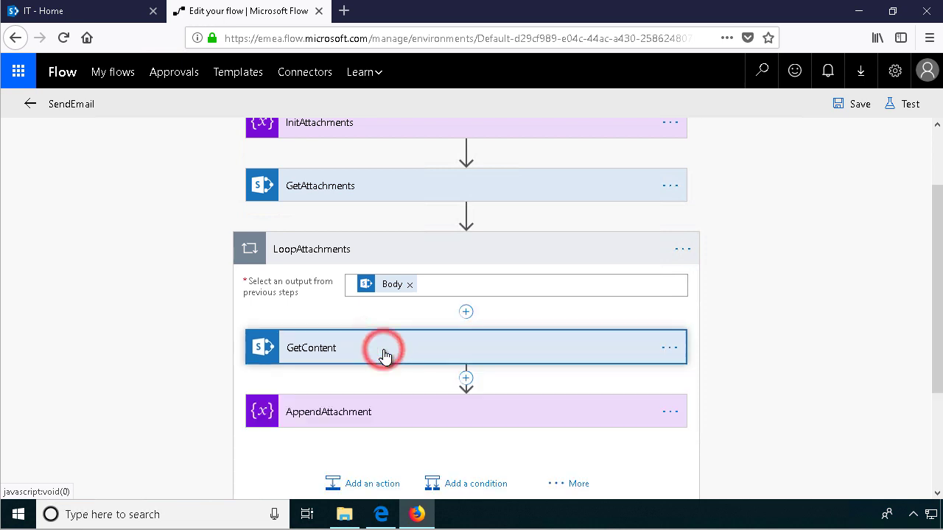
- Expand AppendAttachment, review its Name and ContentBytes value, and check the expression editor for the $content token
click(398, 412)
scroll(597, 397, down, 4)
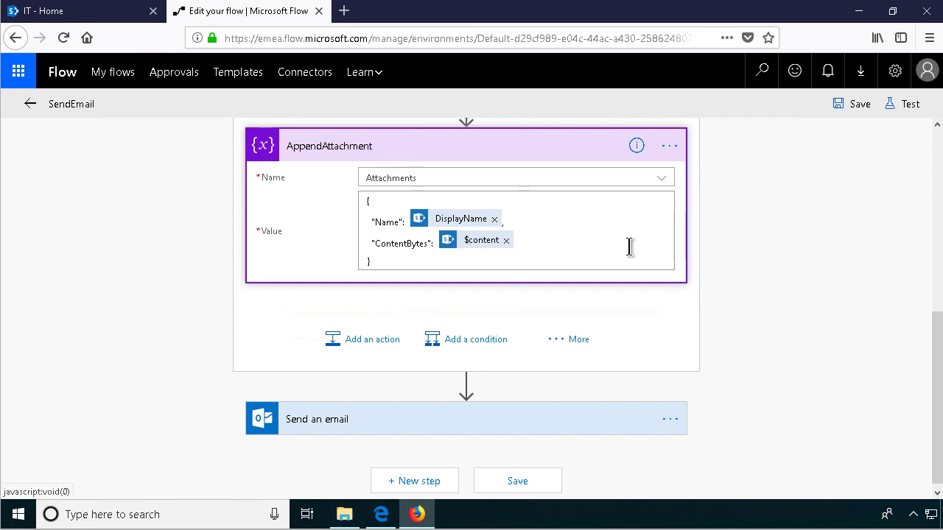
click(479, 245)
click(823, 231)
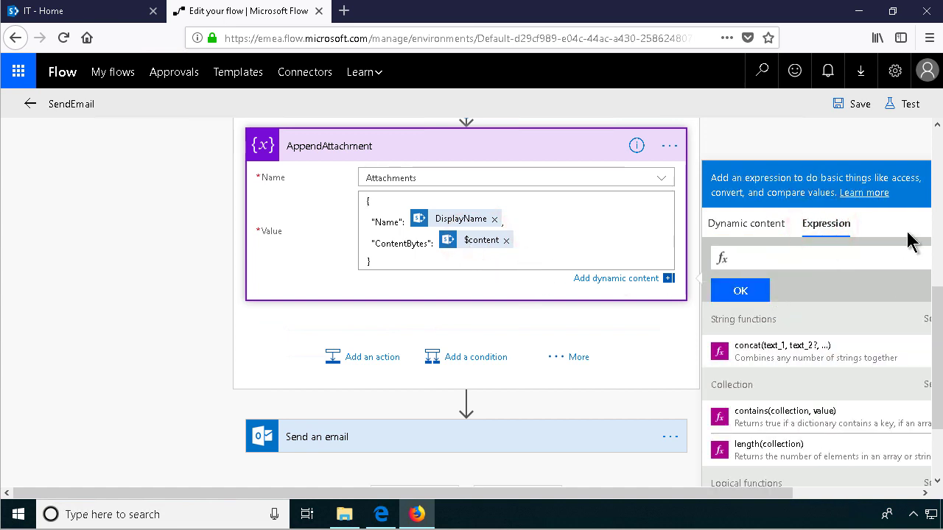
click(452, 243)
click(421, 243)
scroll(511, 279, up, 2)
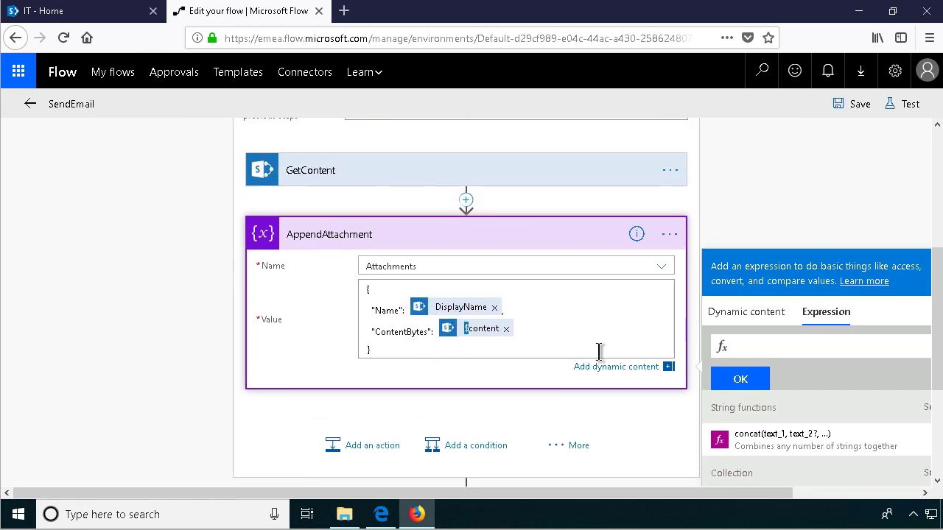
- Review the Send an email action's recipient, subject and body, and show its advanced options including Attachments
scroll(591, 362, down, 4)
scroll(589, 362, up, 5)
scroll(584, 359, down, 3)
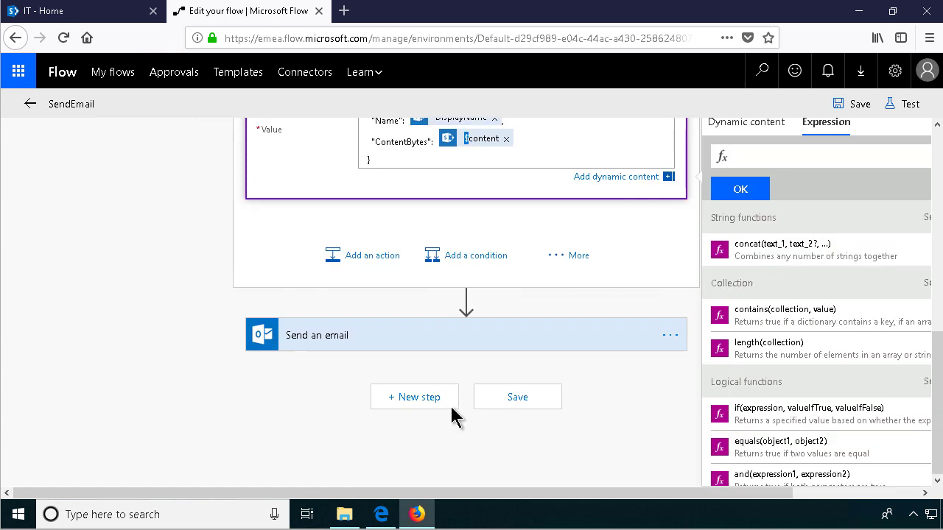
click(337, 340)
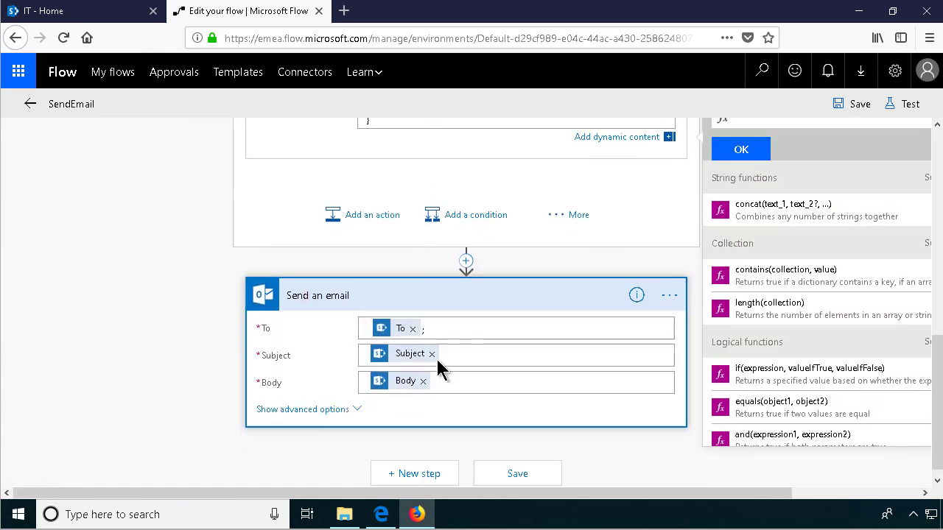
click(320, 401)
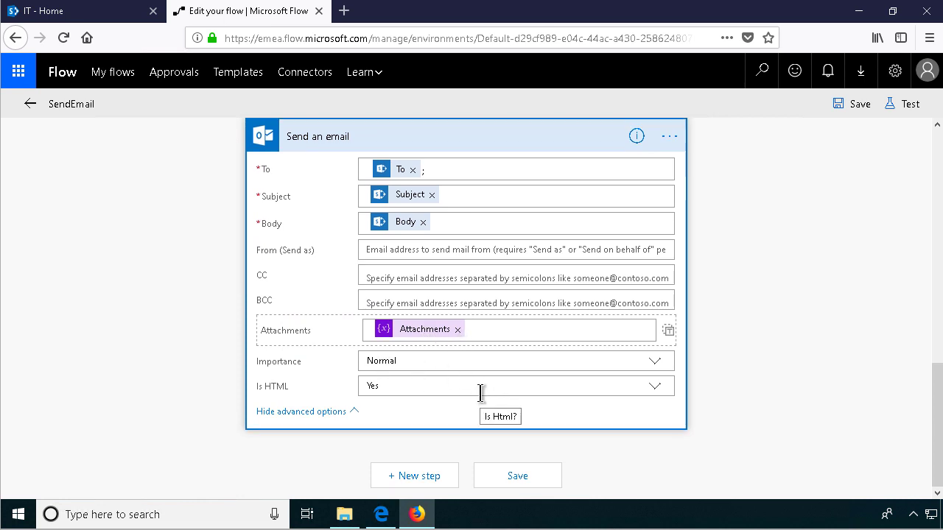
- Go back to AppendAttachment and inspect the expression behind the $content token in ContentBytes
scroll(478, 388, up, 10)
scroll(561, 372, down, 3)
scroll(560, 369, up, 2)
scroll(560, 366, down, 4)
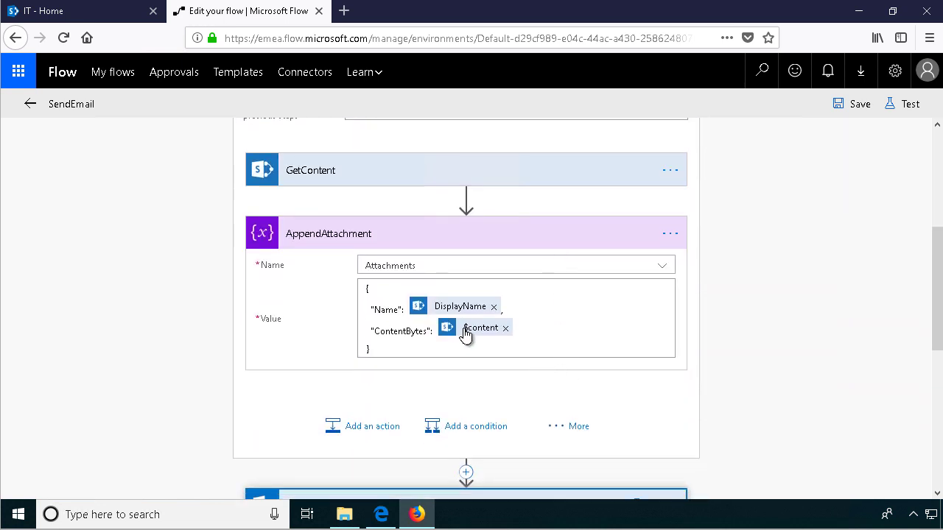
click(465, 334)
click(453, 331)
click(579, 336)
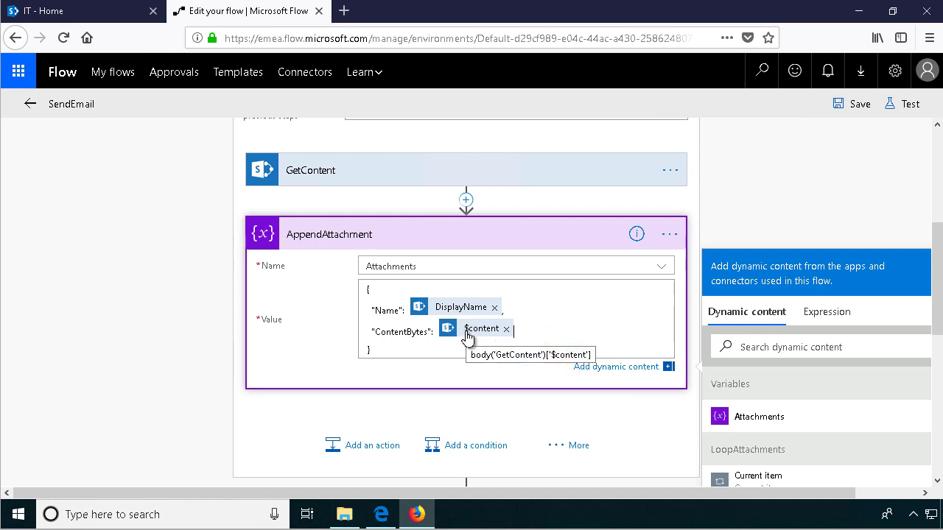